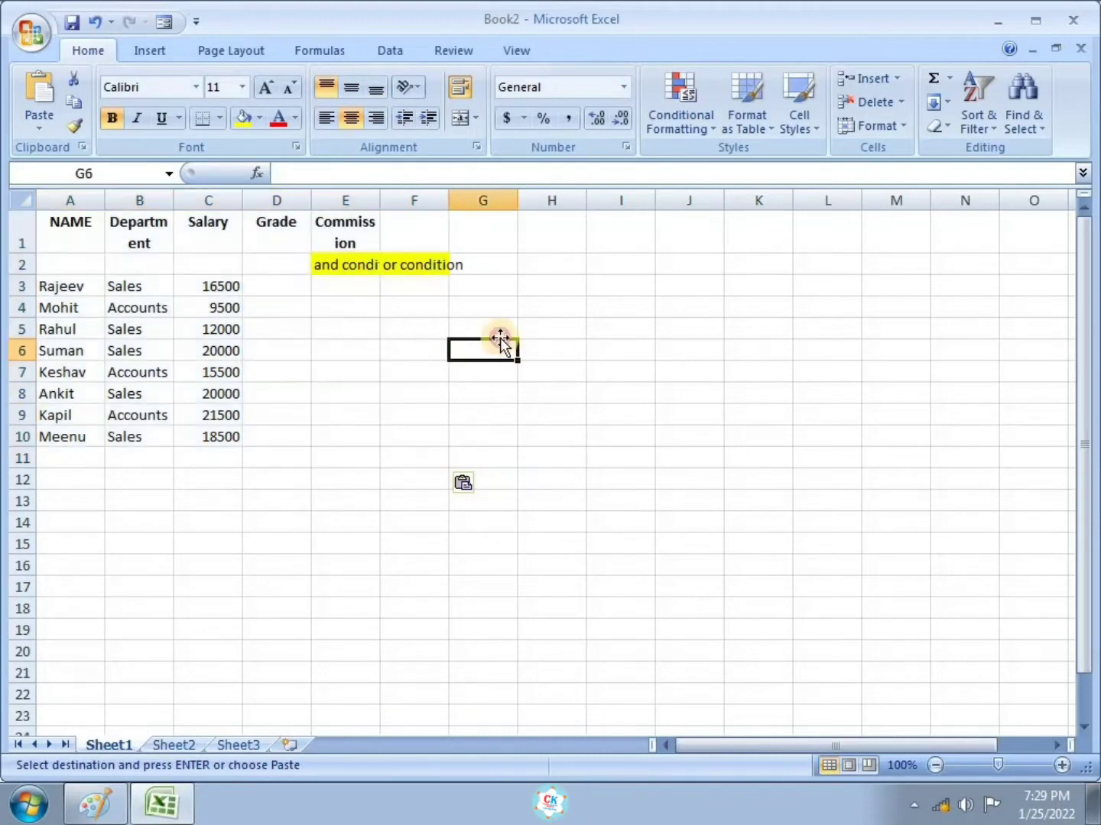
# - AutoFit the column widths for the heading rows A1:F2 and adjust the width of column E
pyautogui.moveTo(86, 234); pyautogui.dragTo(459, 261)
pyautogui.click(875, 127)
pyautogui.click(902, 245)
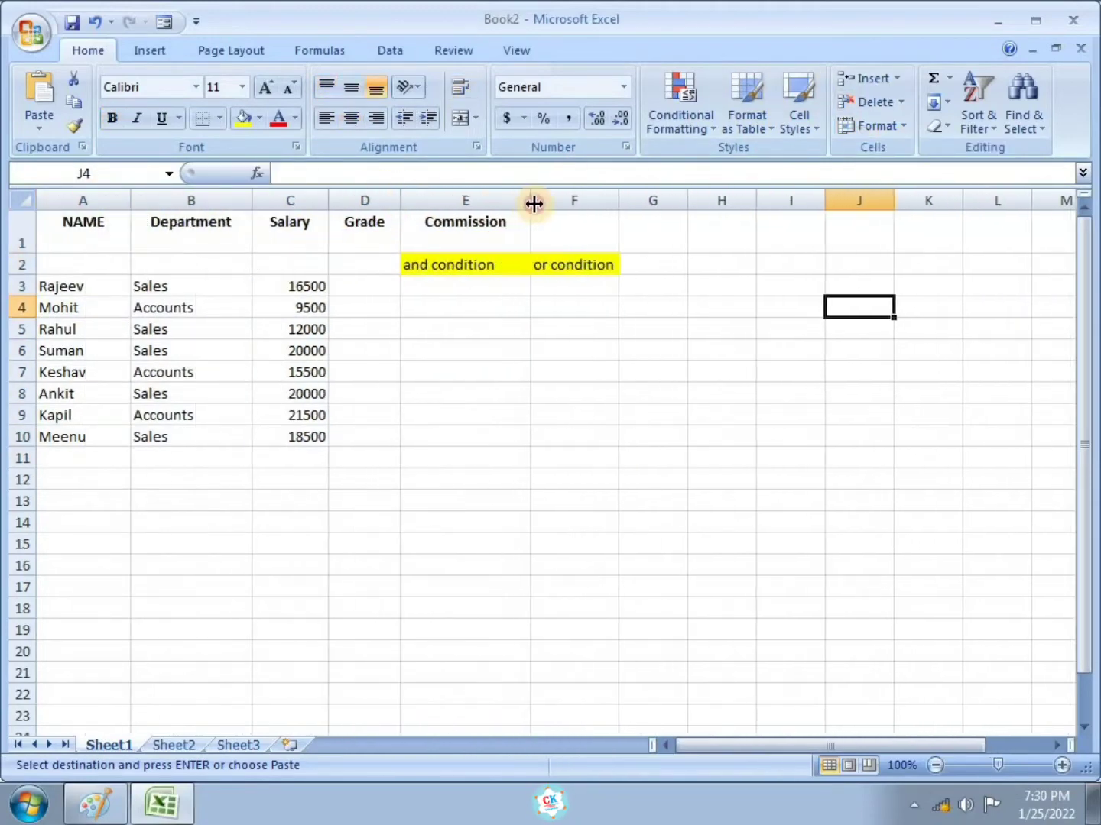
pyautogui.moveTo(531, 204); pyautogui.dragTo(535, 204)
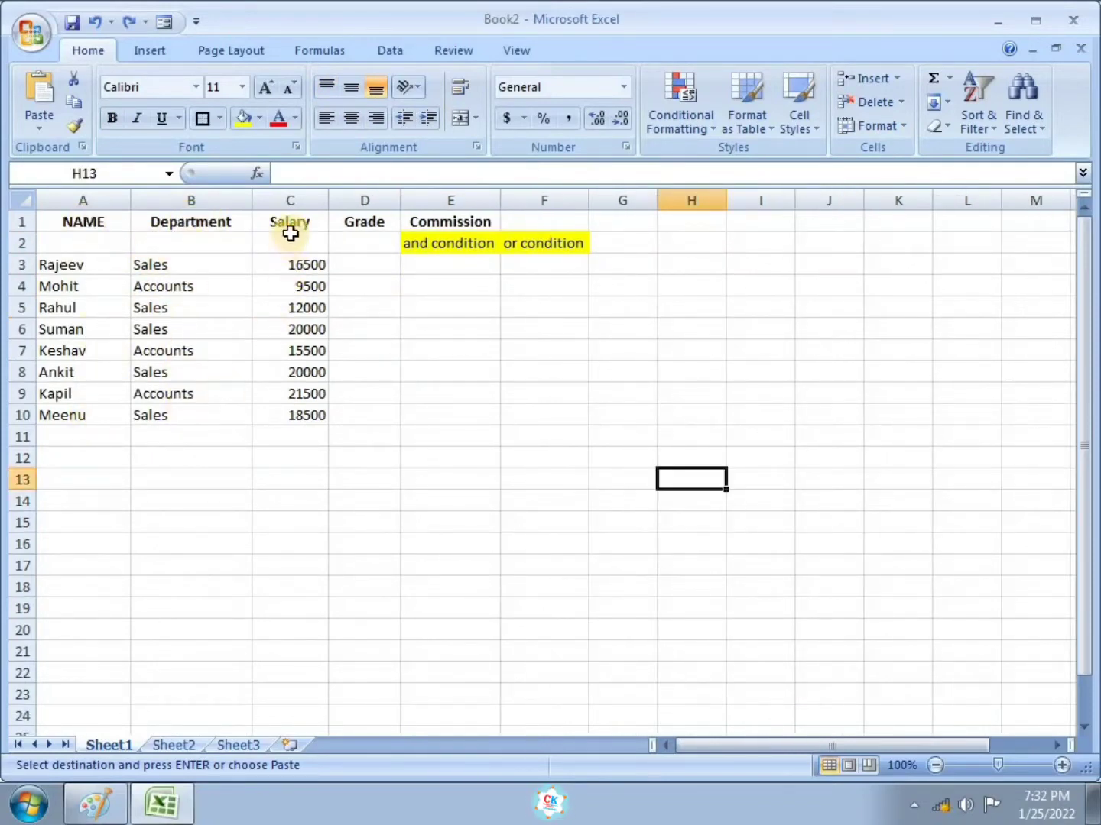
# - Enter the grade formula =IF(C3>=15000,"A","B") in cell D3
pyautogui.click(361, 263)
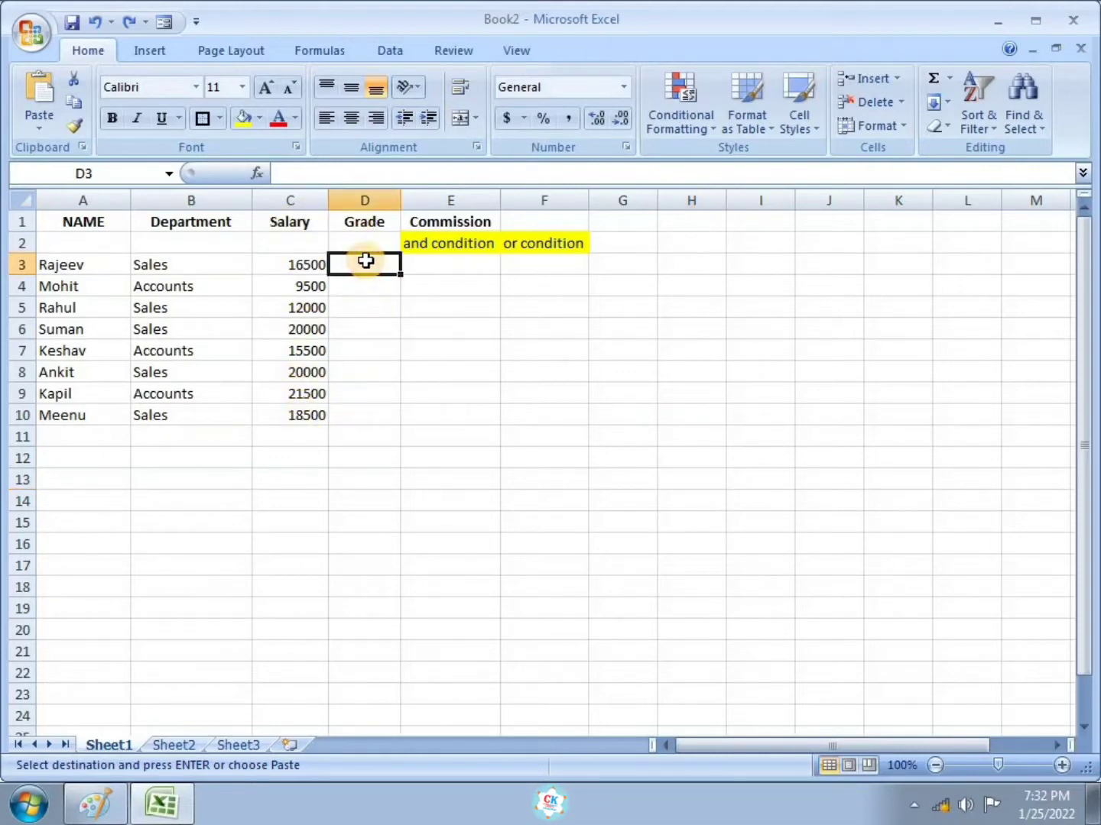
pyautogui.click(451, 224)
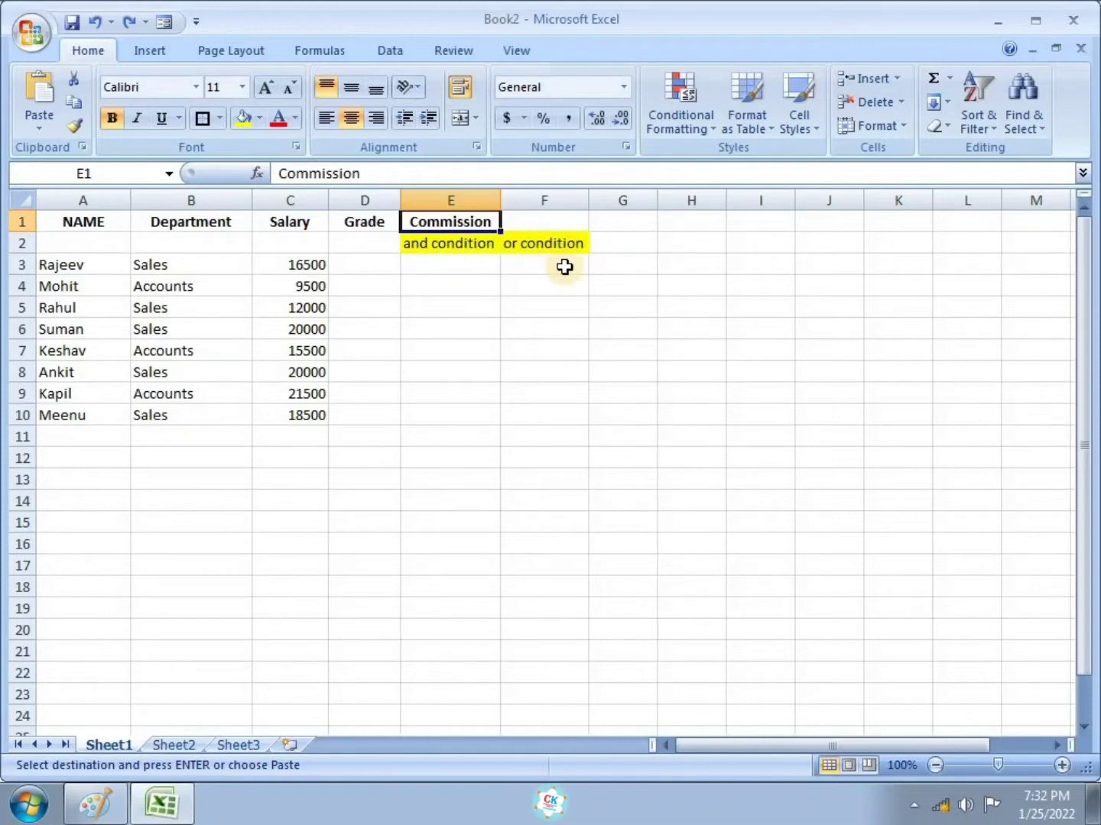
pyautogui.click(367, 264)
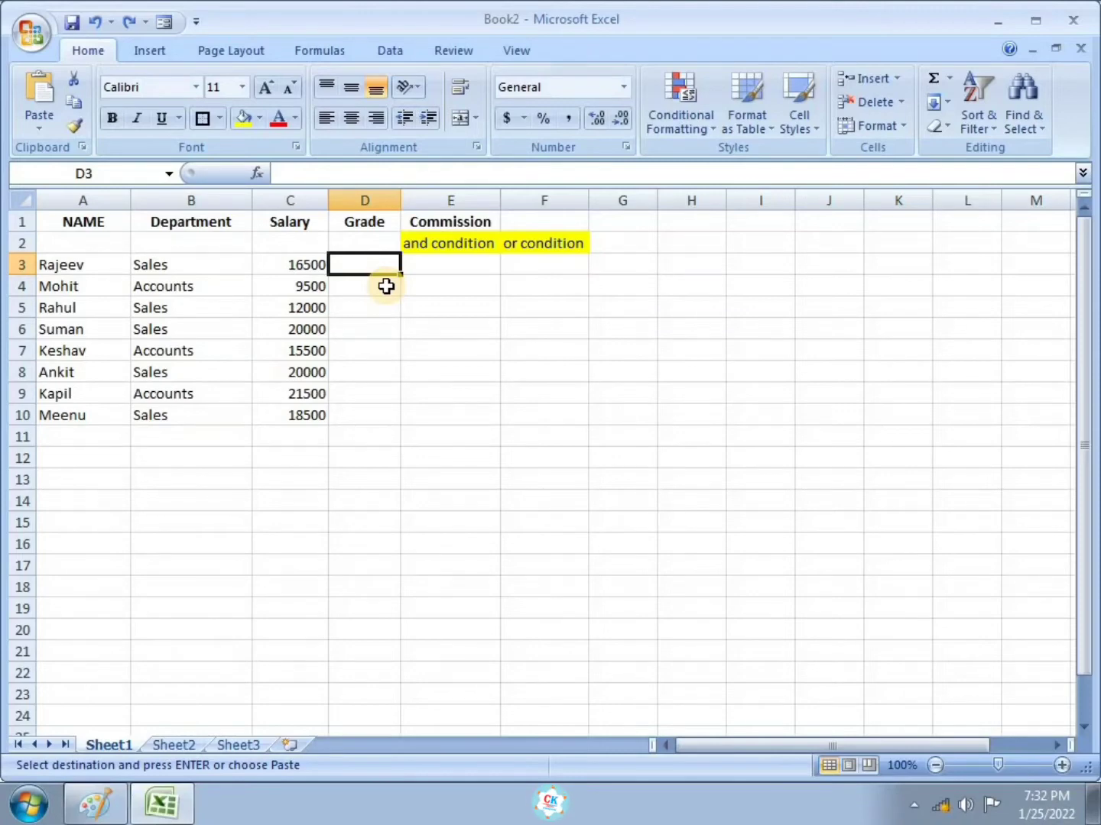
pyautogui.write('=')
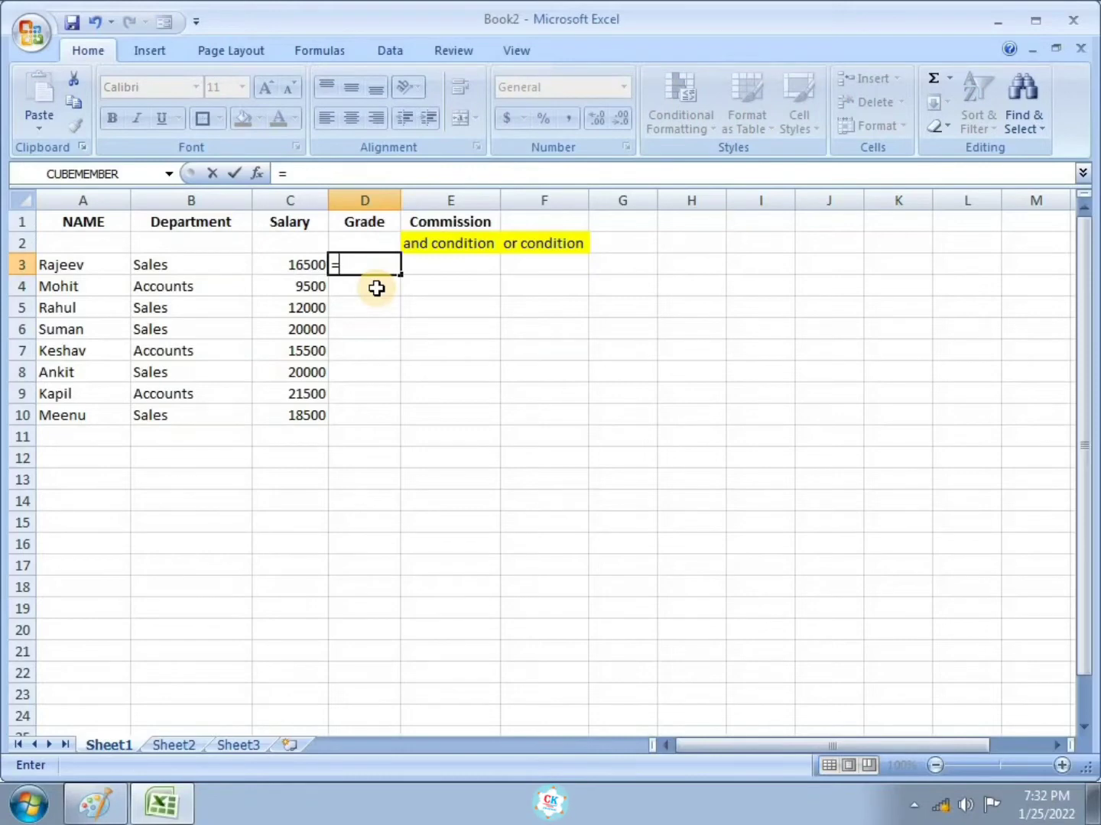
pyautogui.write('=')
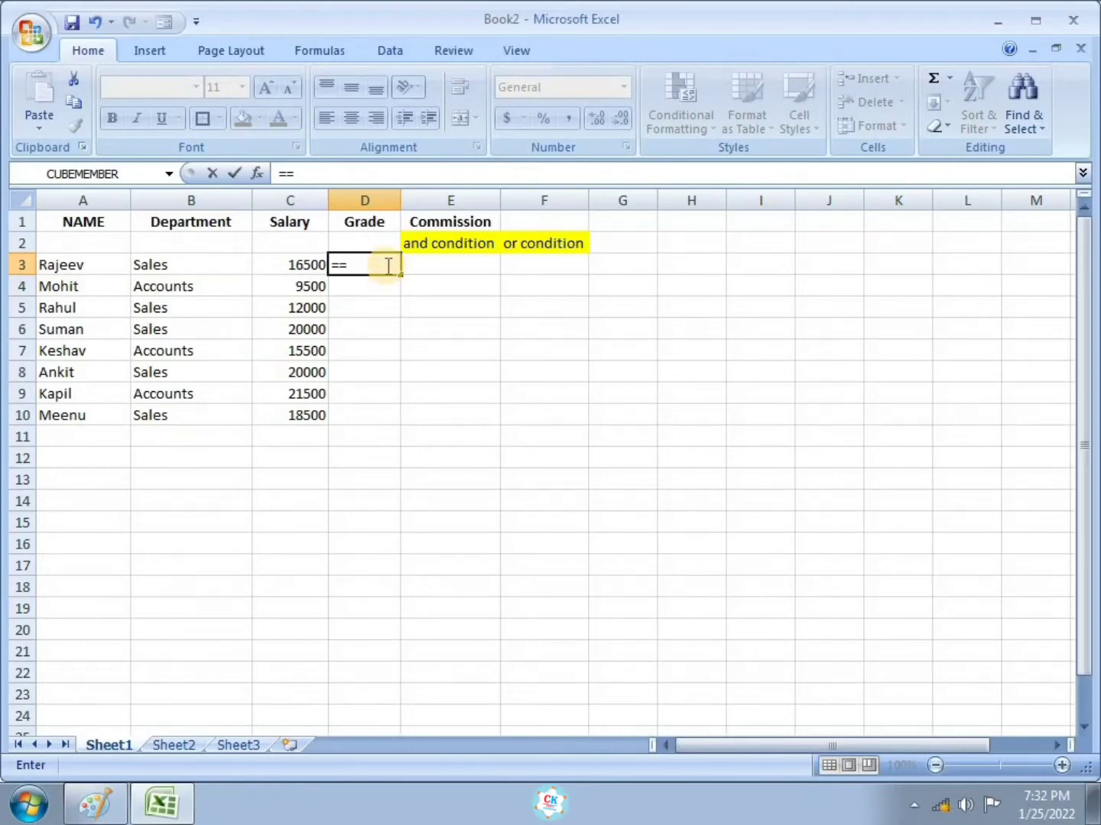
pyautogui.write('i')
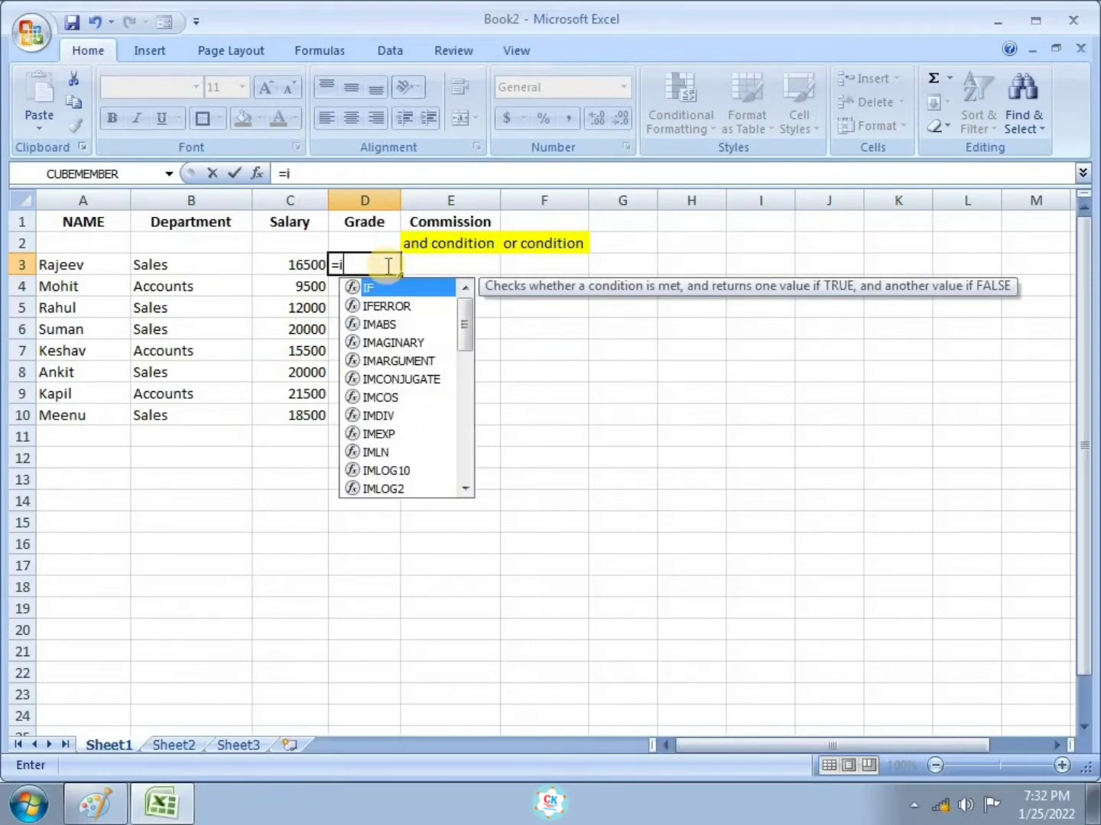
pyautogui.write('f')
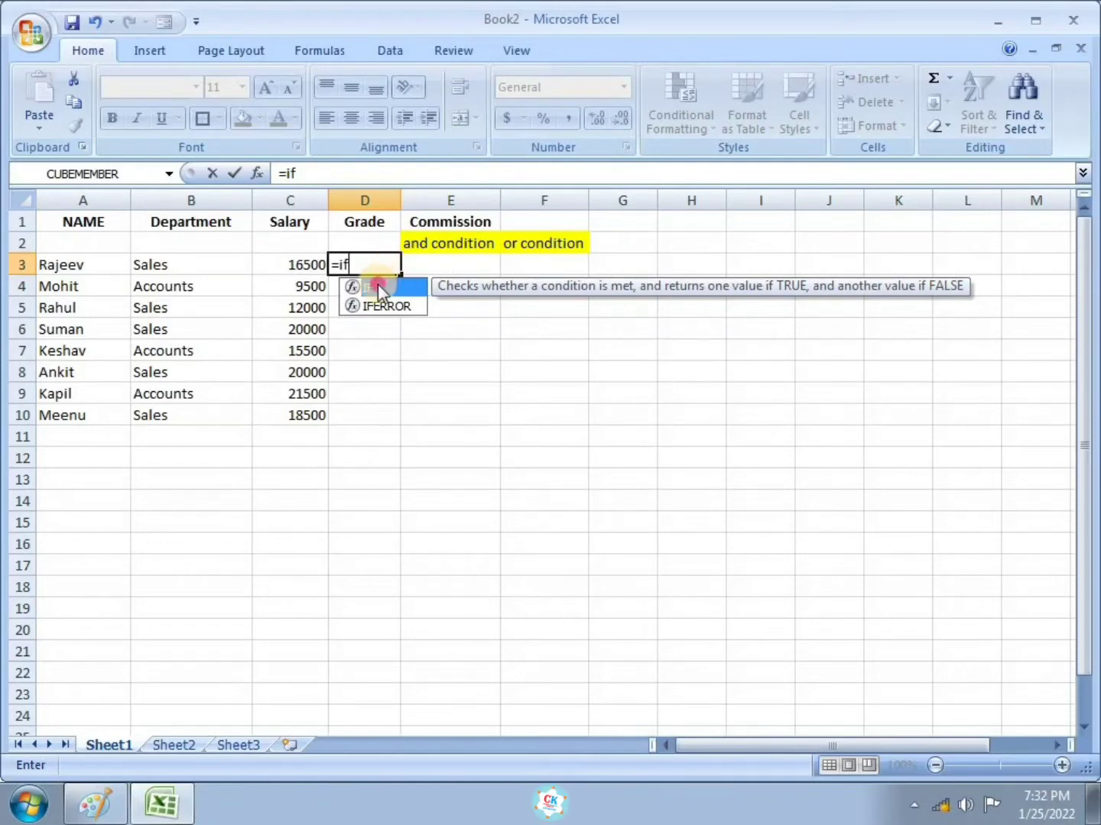
pyautogui.doubleClick(377, 287)
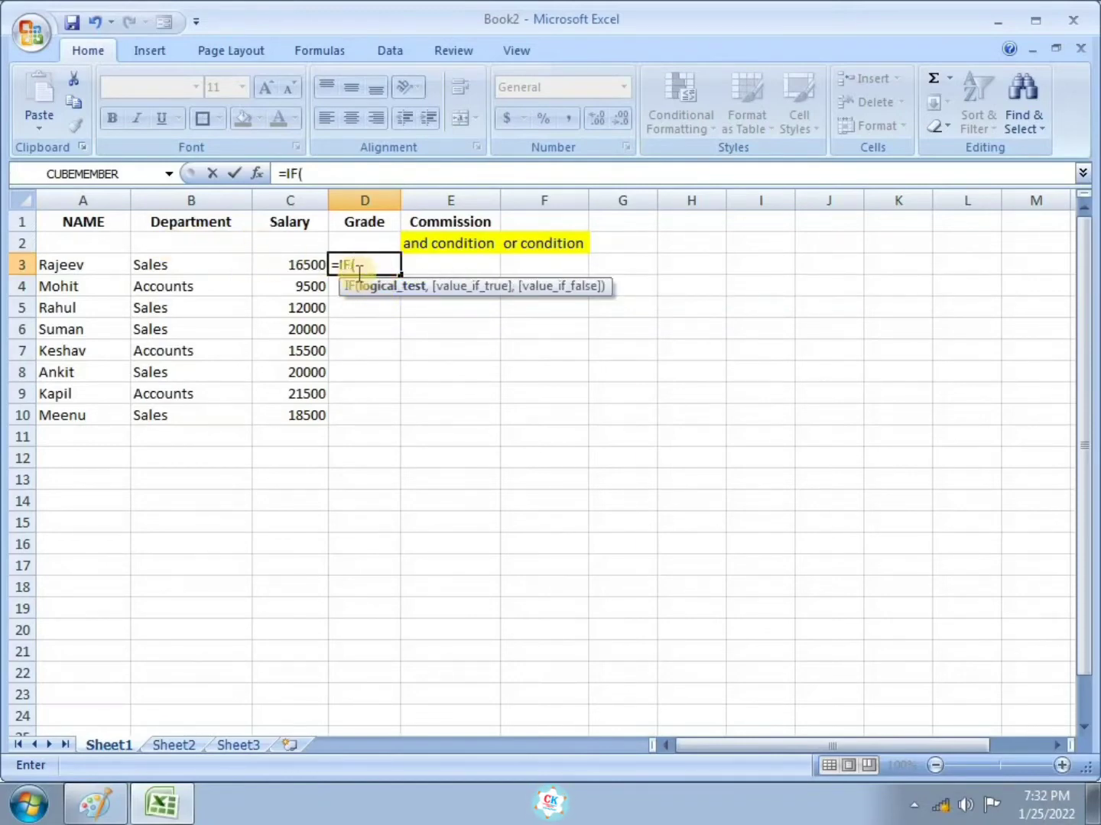
pyautogui.click(295, 263)
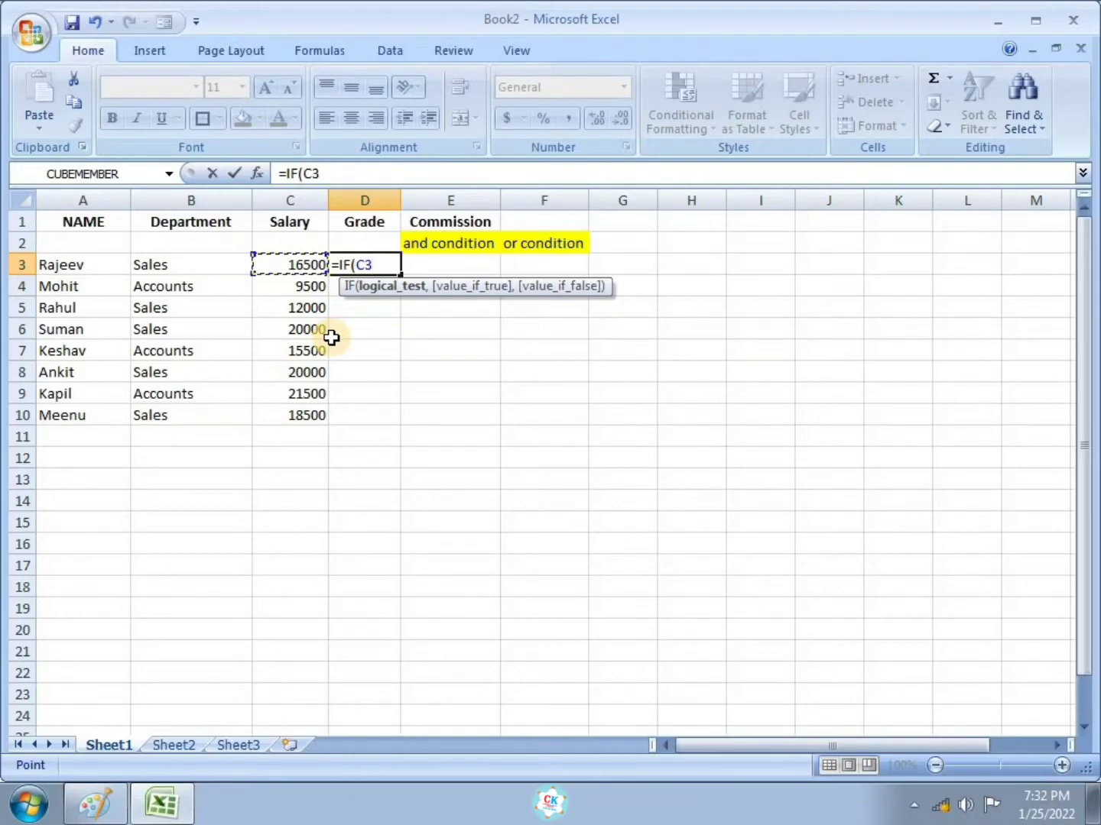
pyautogui.write('>=')
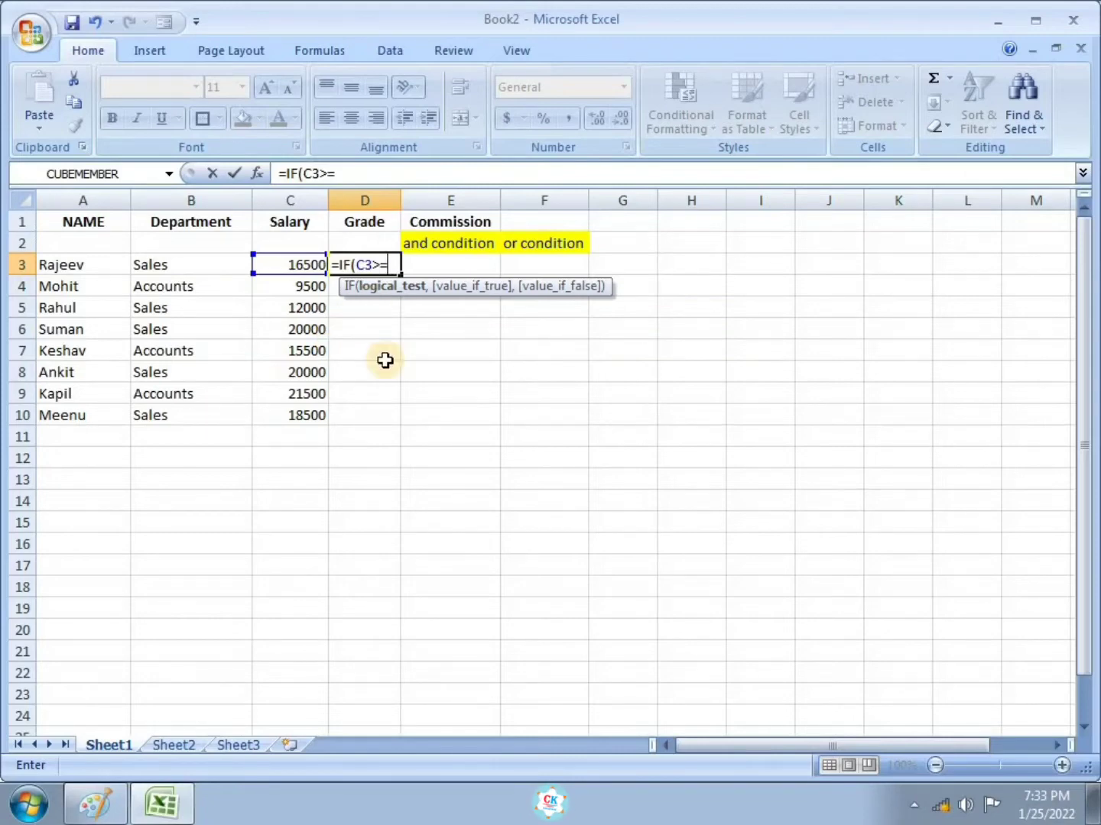
pyautogui.write('15000')
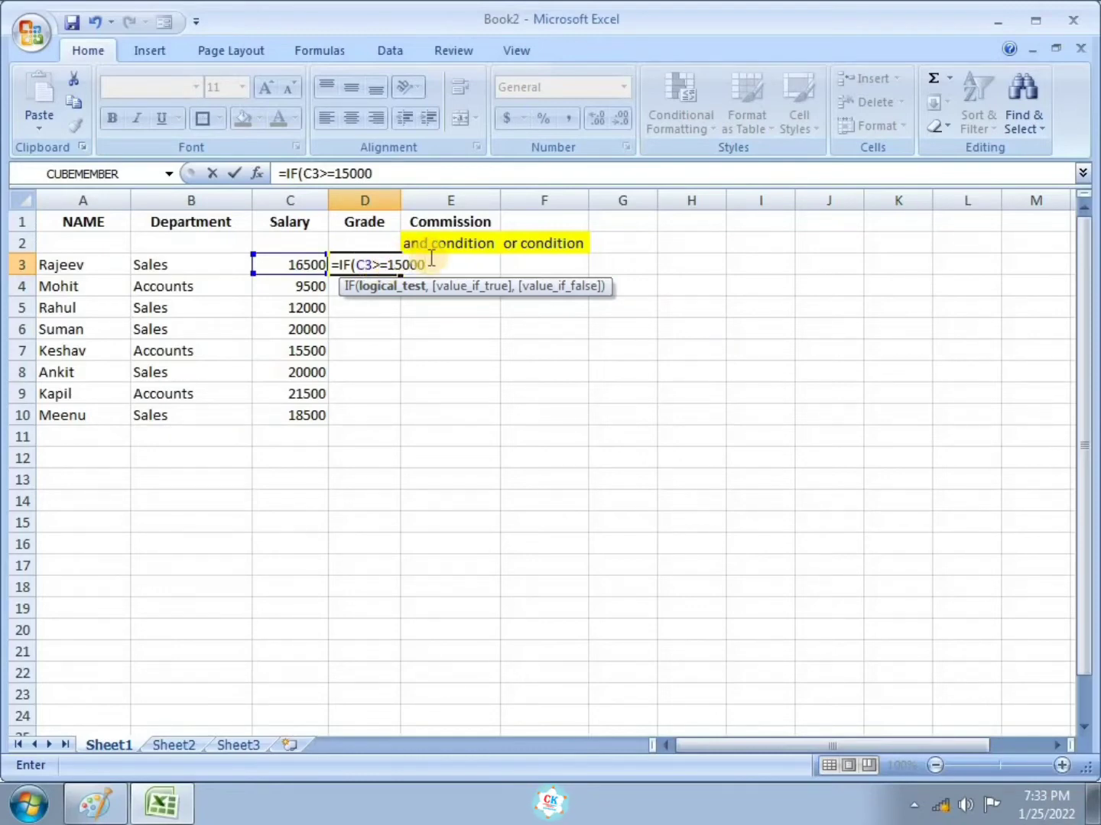
pyautogui.write(',"A","B')
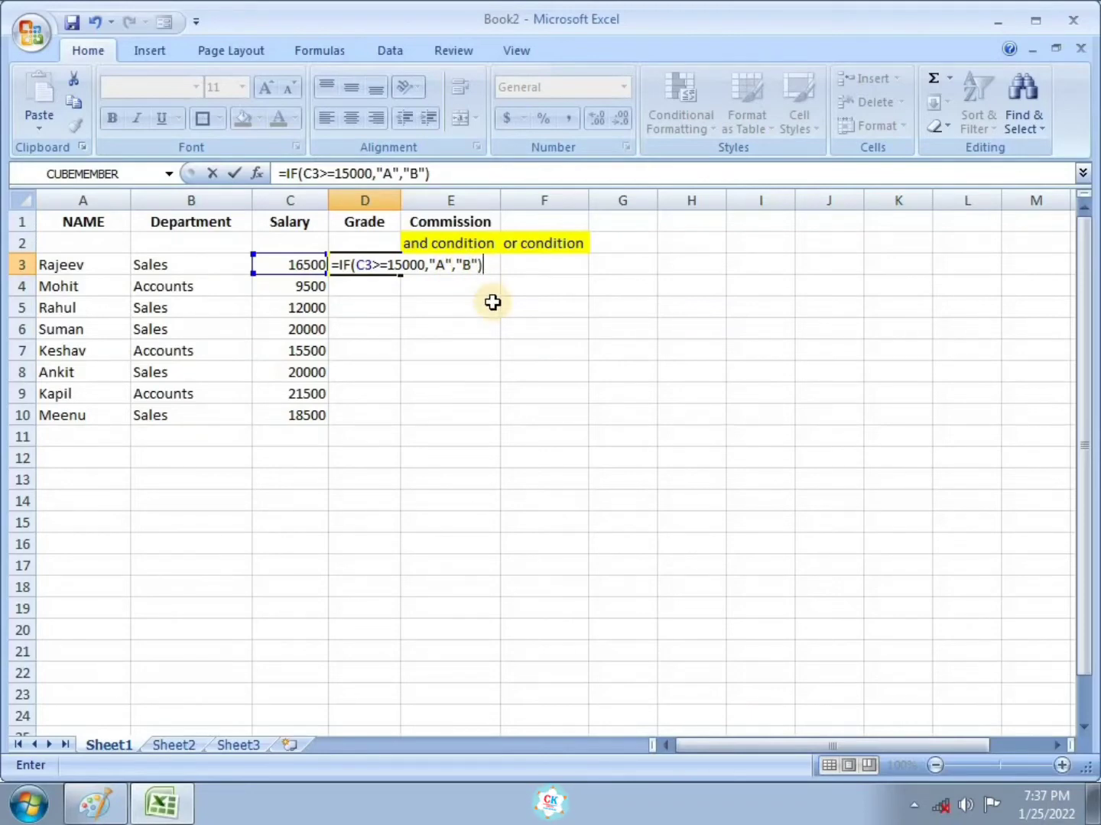
pyautogui.press('Return')
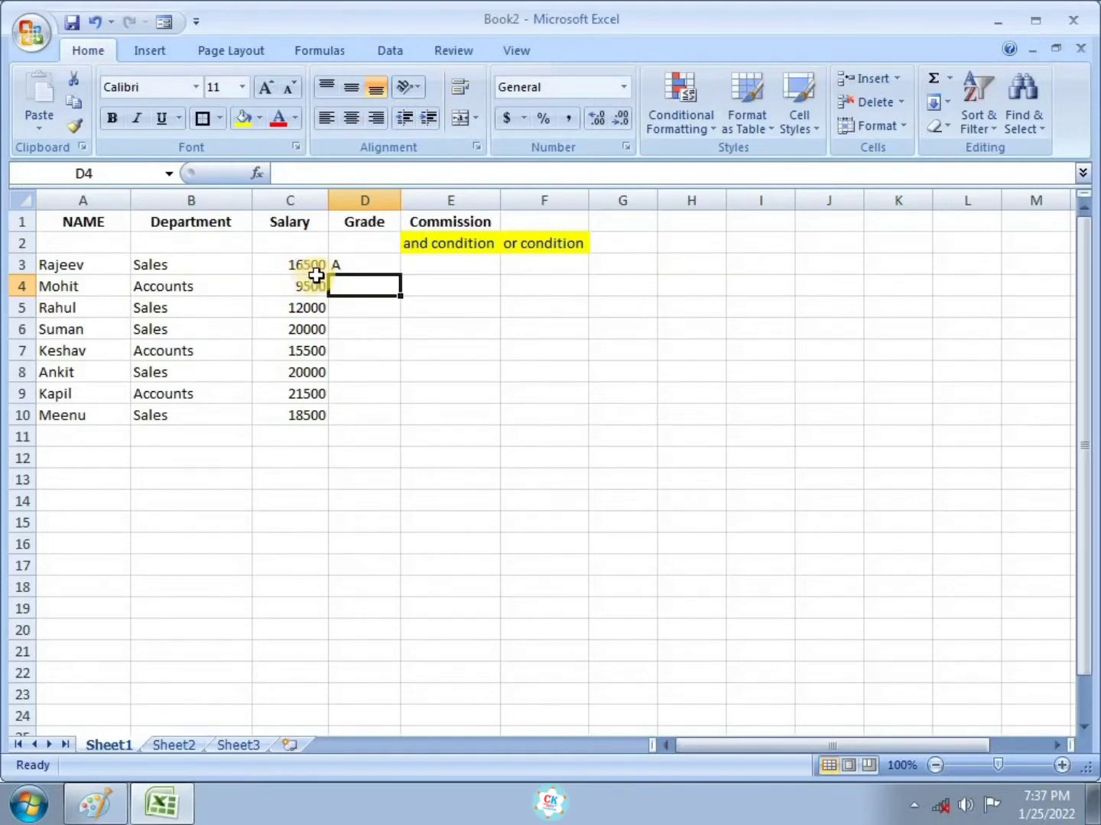
# - Fill the grade formula from D3 down through D10
pyautogui.click(349, 264)
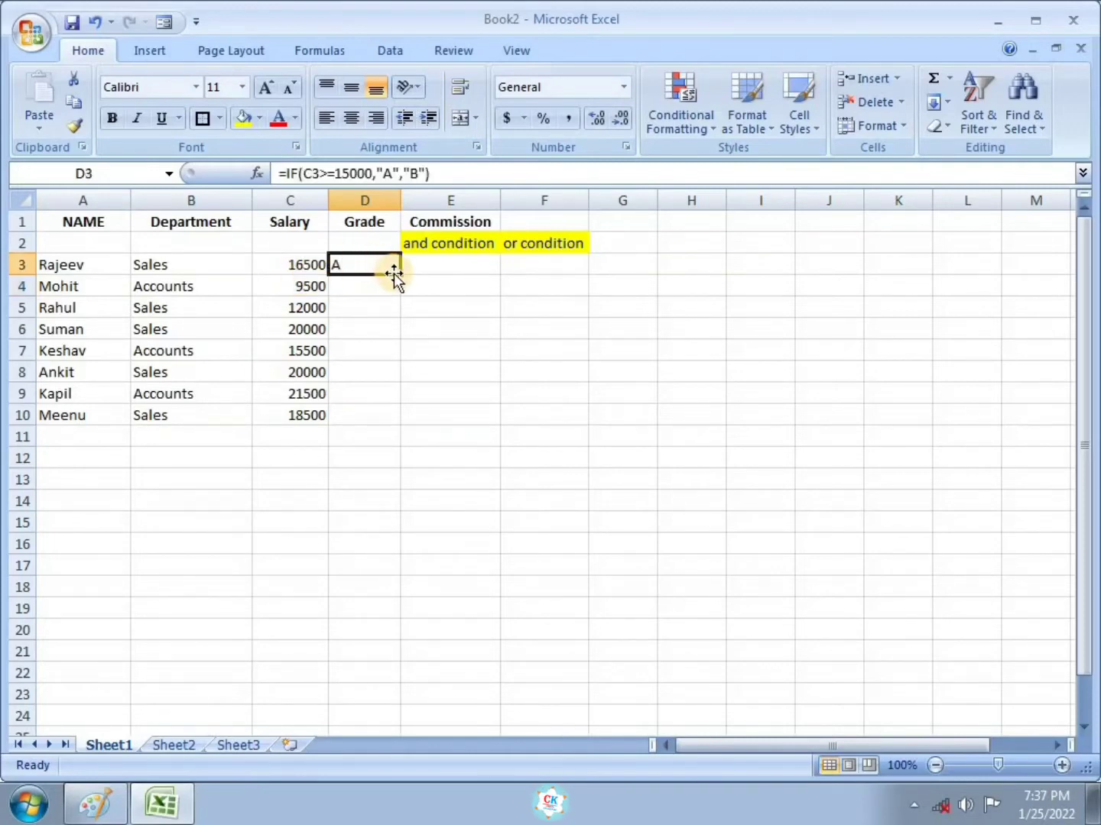
pyautogui.moveTo(400, 273); pyautogui.dragTo(397, 422)
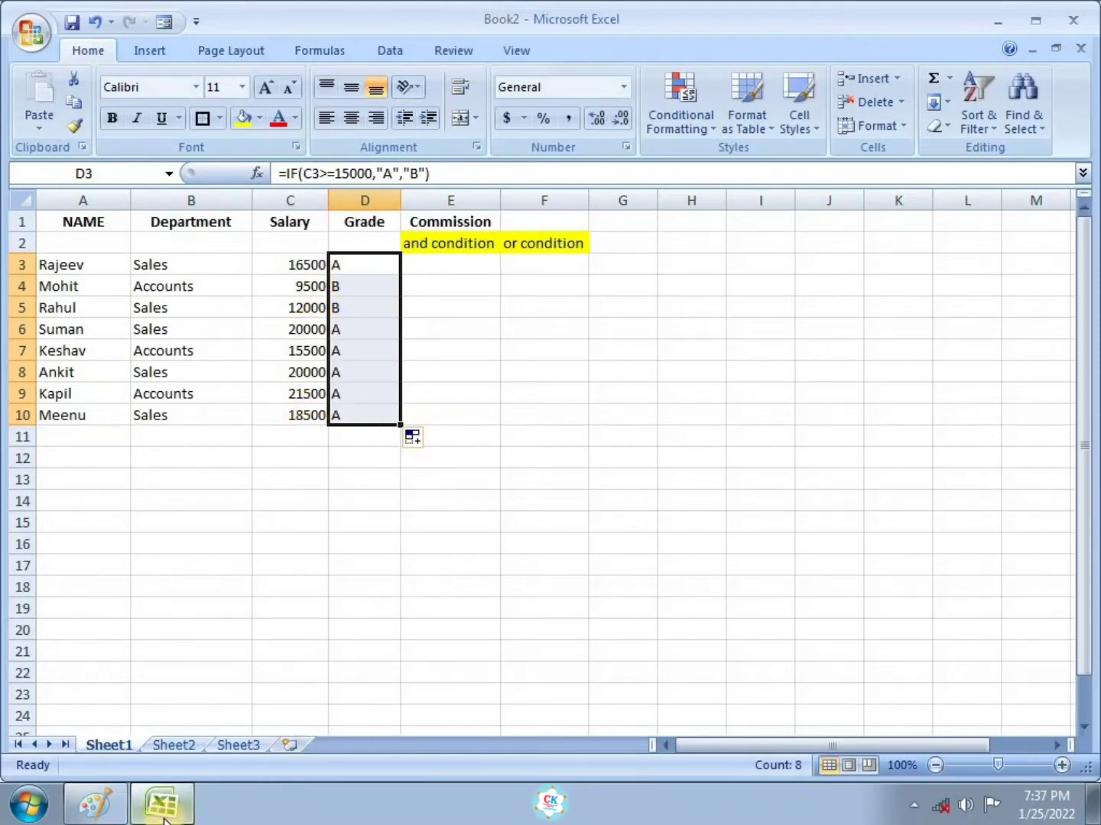
# - Switch to Paint and mark exercise item i with a red brush stroke
pyautogui.click(95, 803)
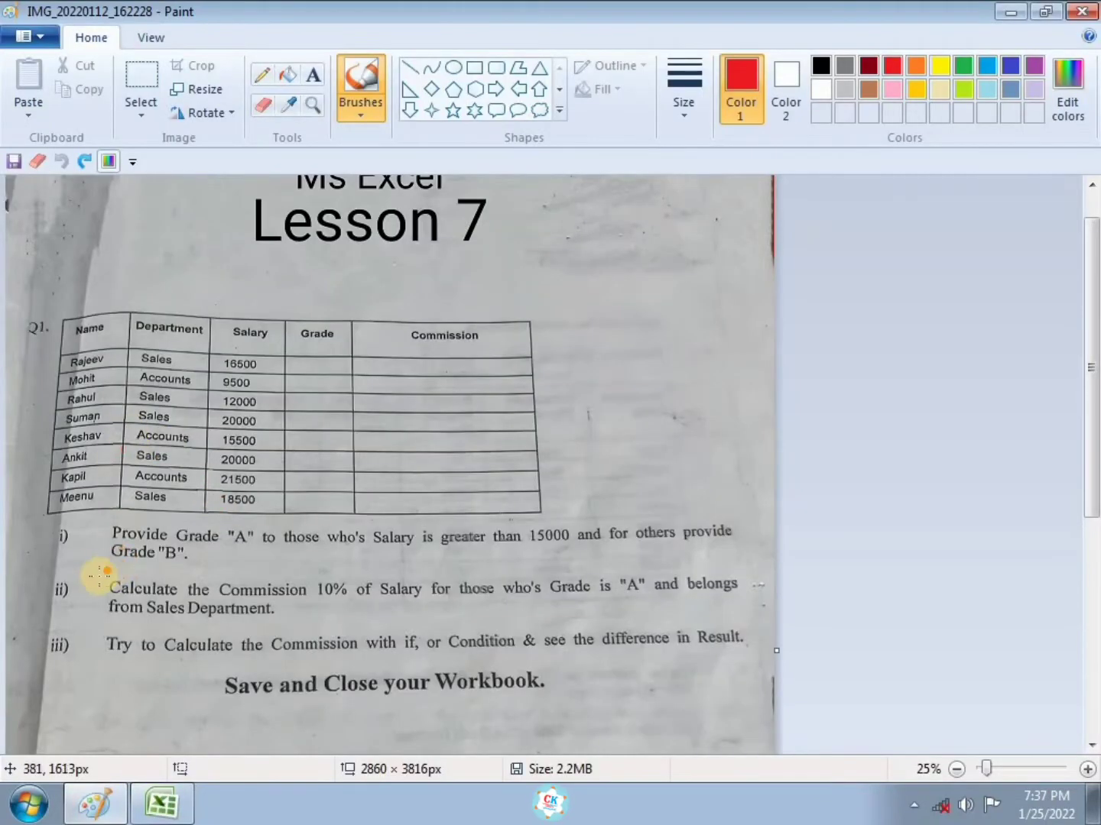
pyautogui.moveTo(123, 519); pyautogui.dragTo(81, 556)
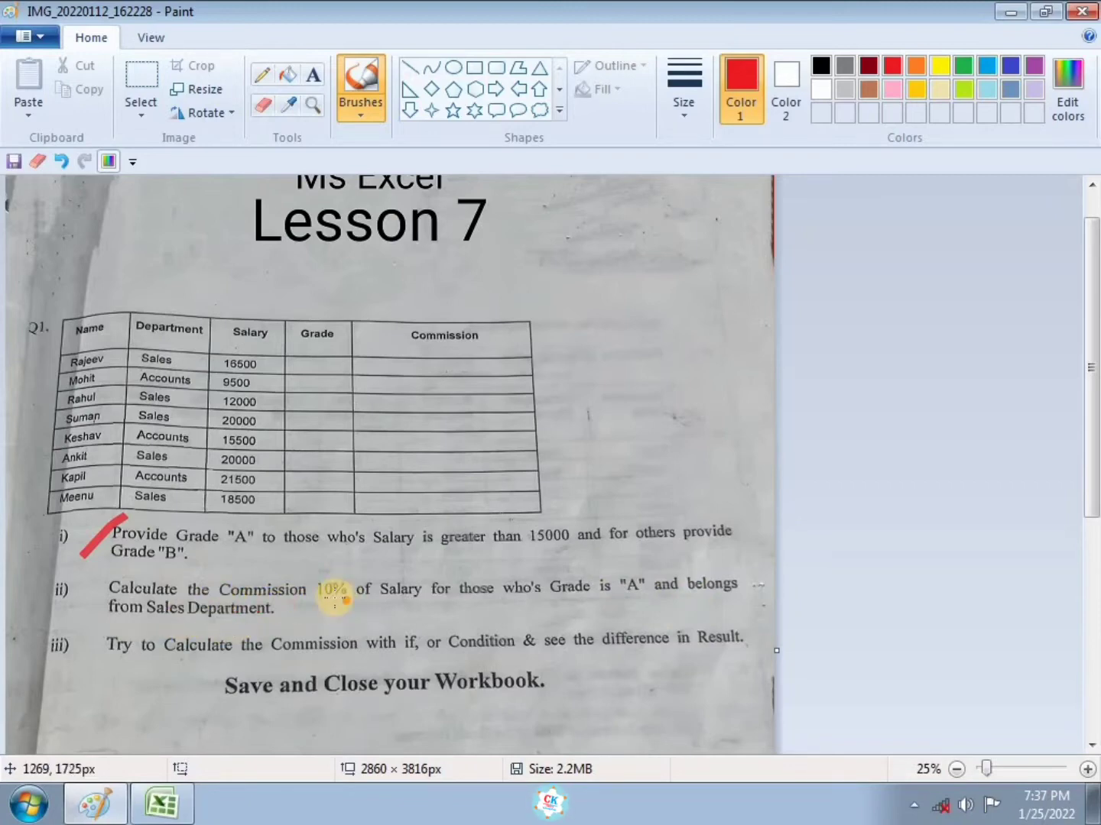
# - Underline the 10% of Salary, Grade "A" and Sales Department conditions of item ii in red, and undo those marks
pyautogui.click(627, 600)
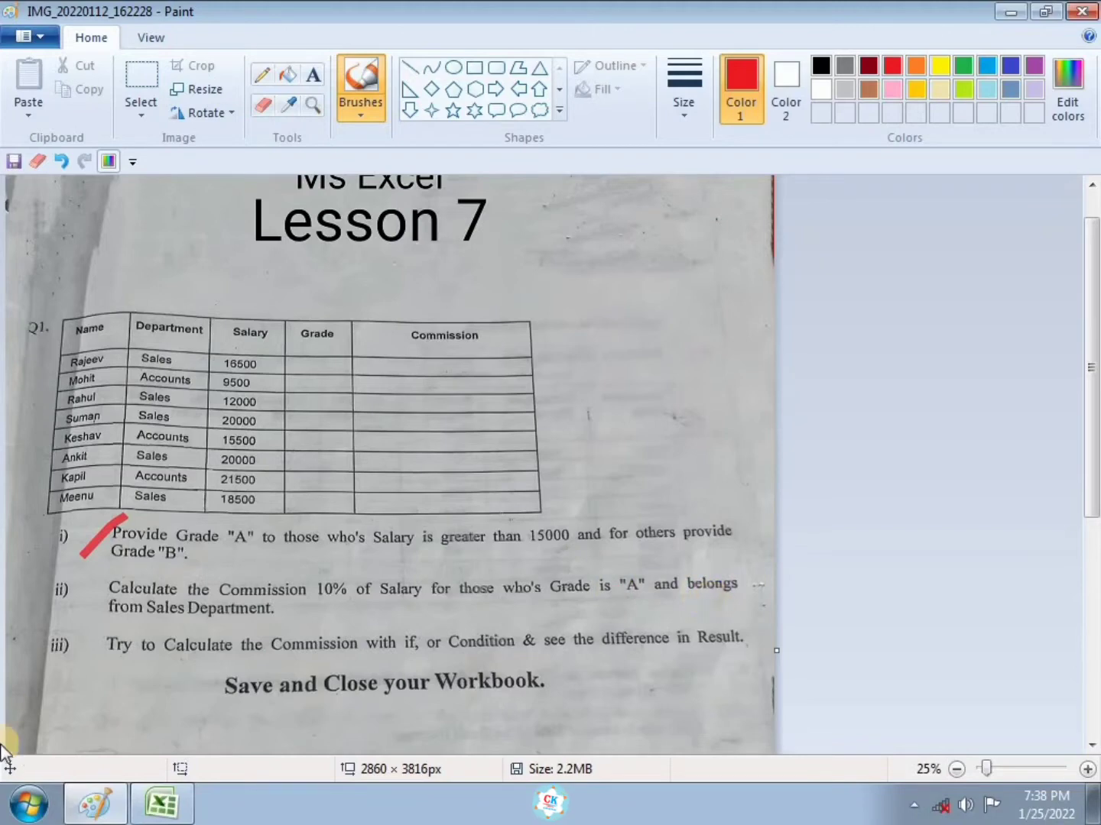
pyautogui.click(226, 628)
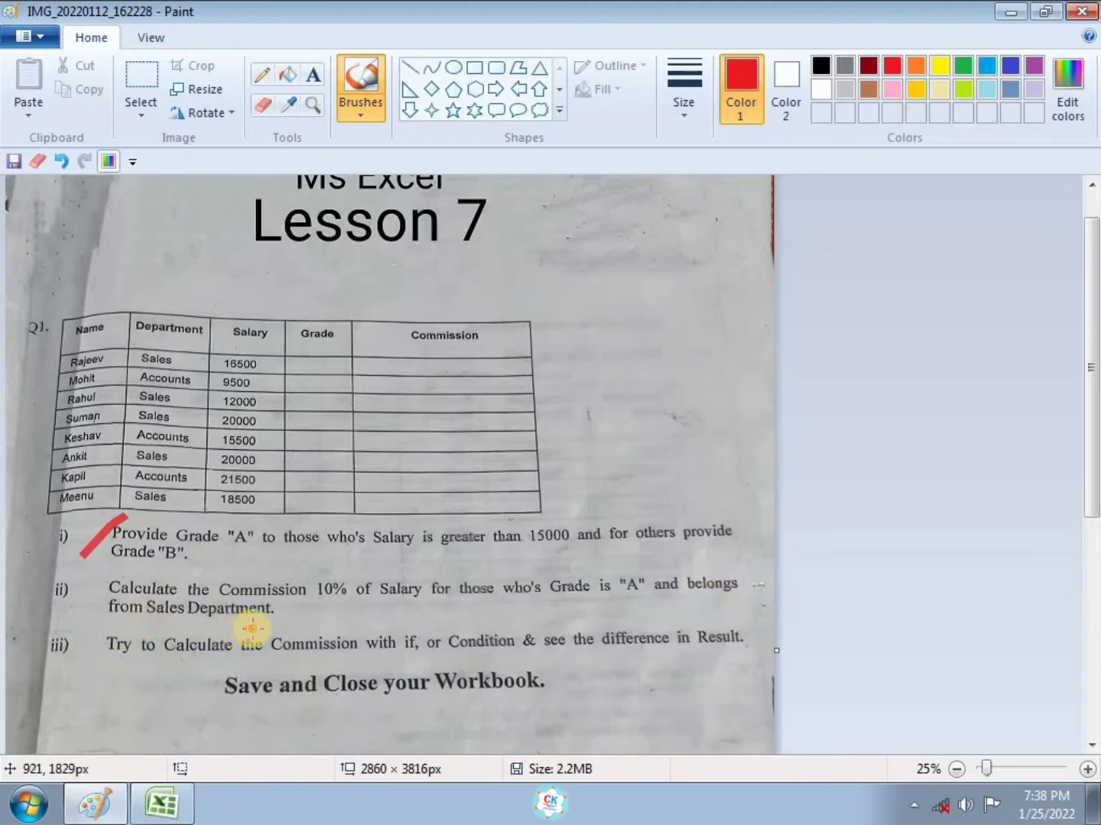
pyautogui.click(392, 612)
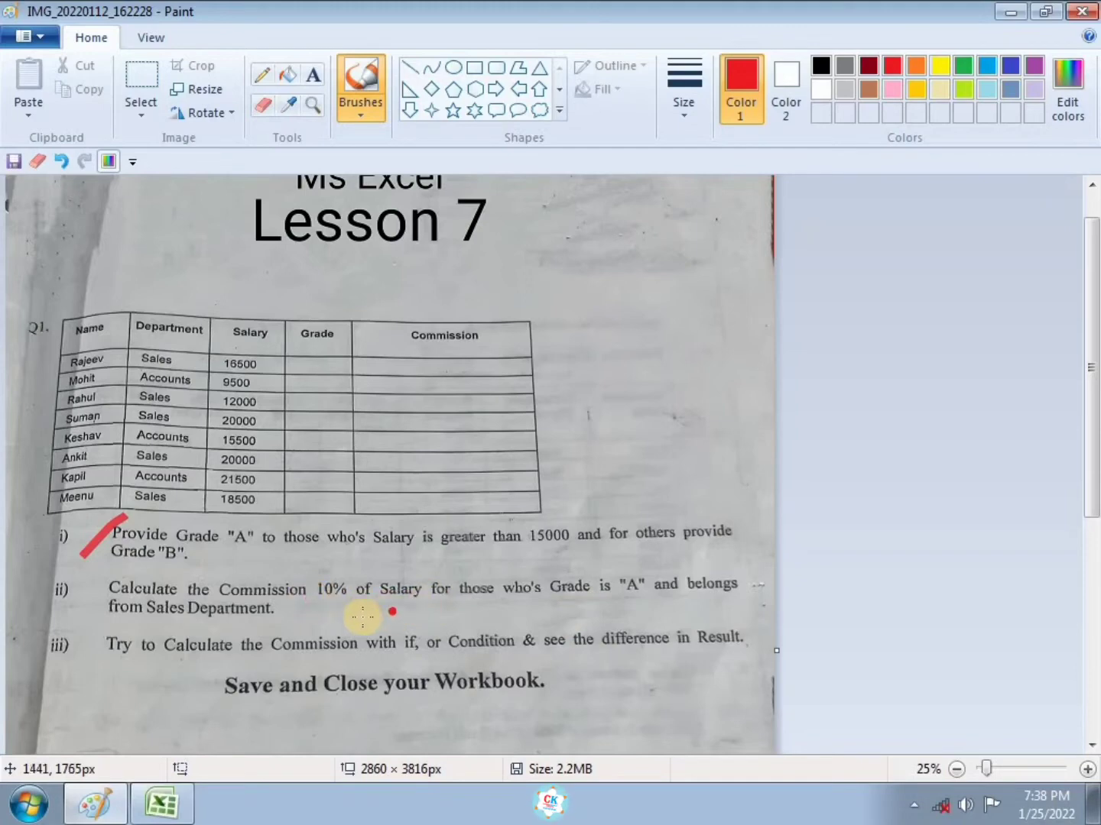
pyautogui.hotkey('ctrl', 'z')
pyautogui.moveTo(304, 599)
pyautogui.mouseDown()
pyautogui.moveTo(505, 616)
pyautogui.moveTo(639, 589)
pyautogui.mouseUp()
pyautogui.click(562, 598)
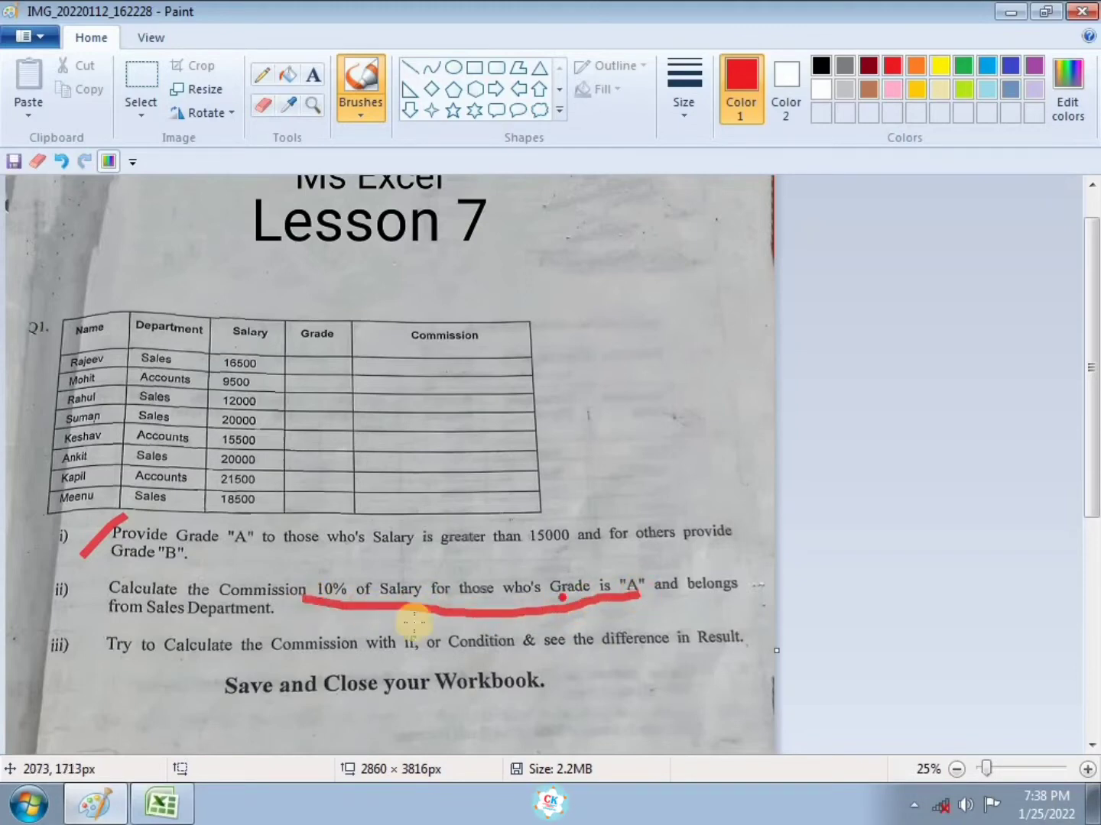
pyautogui.hotkey('ctrl', 'z')
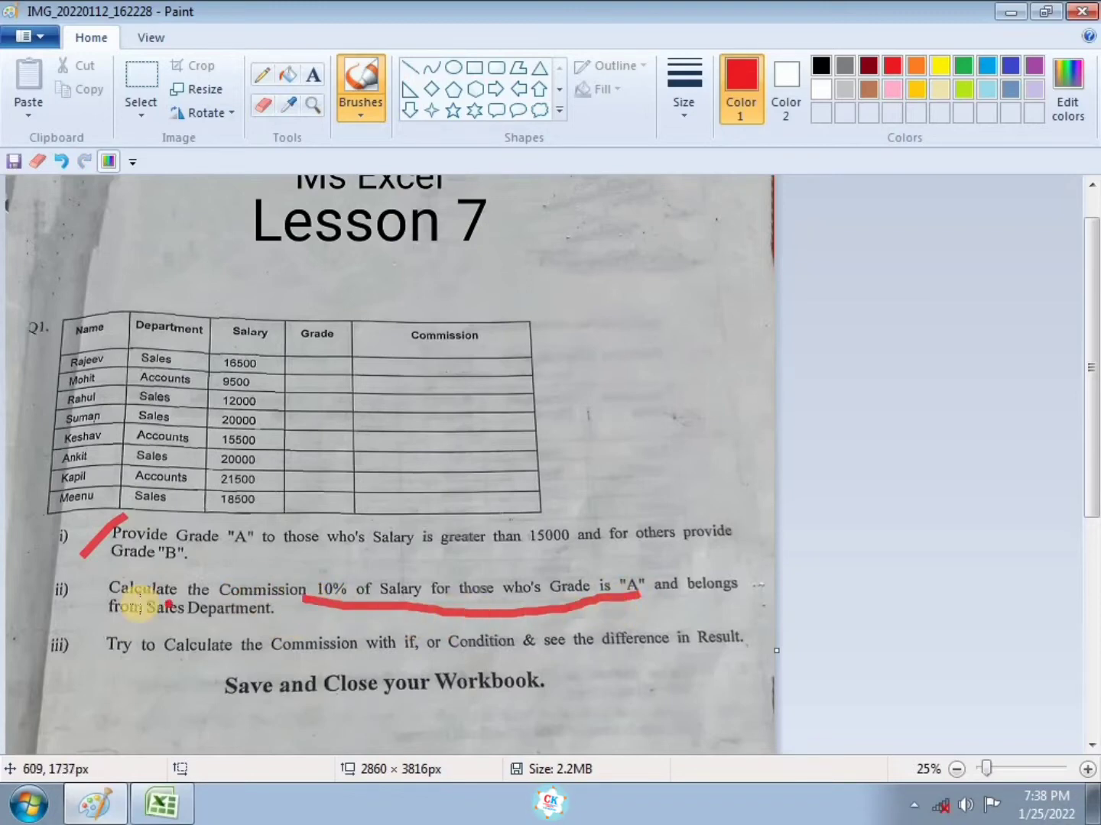
pyautogui.moveTo(125, 625); pyautogui.dragTo(264, 623)
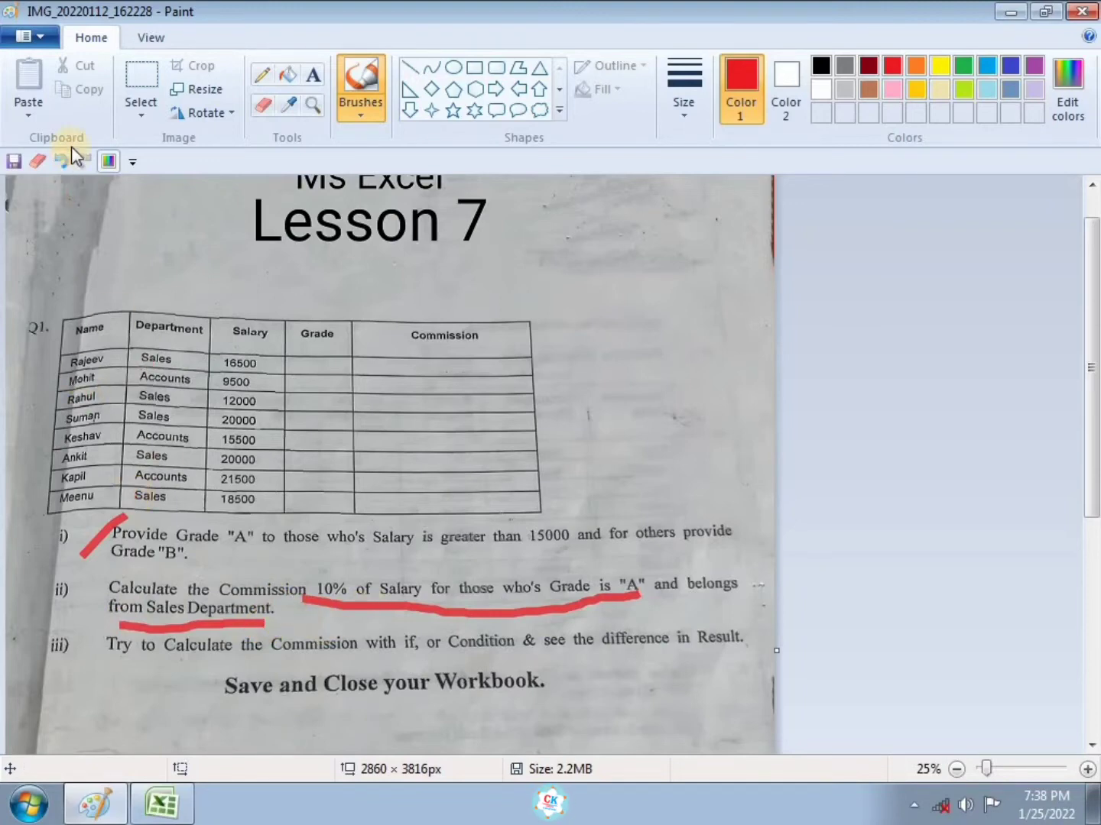
pyautogui.click(59, 162)
pyautogui.click(59, 161)
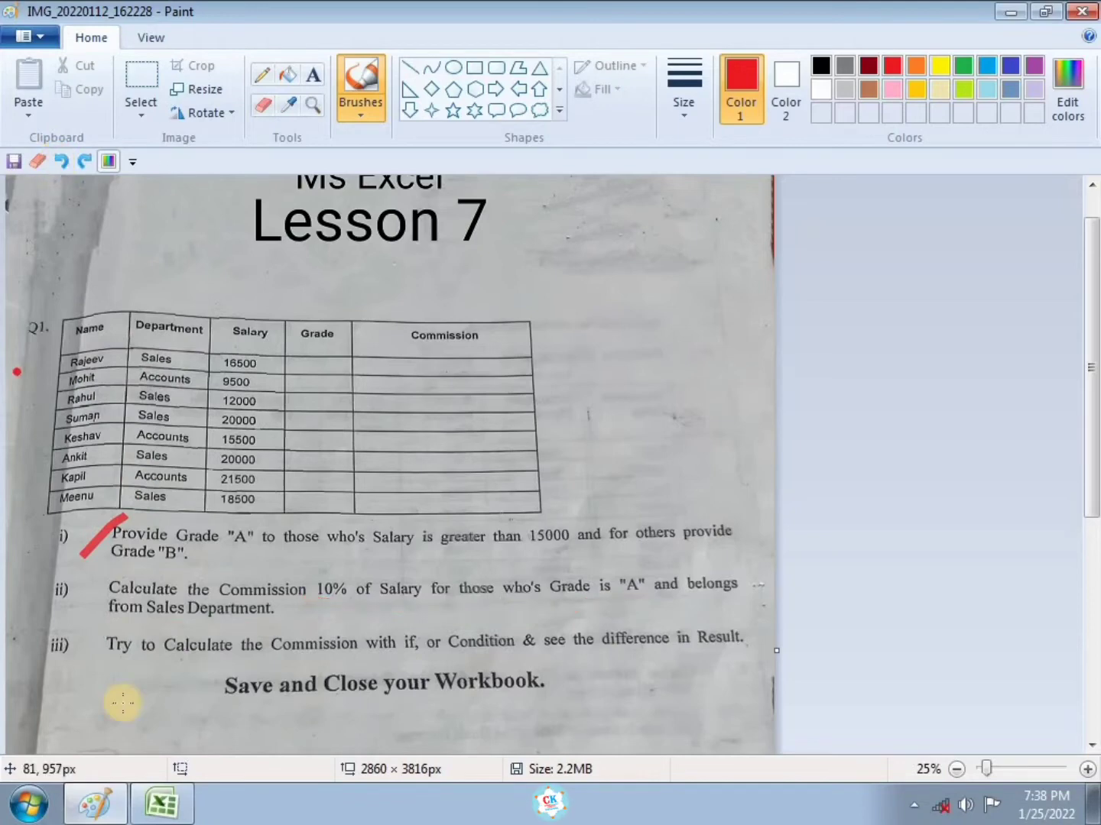
# - Switch to Excel and start an IF formula with a nested AND function in cell E3
pyautogui.click(160, 803)
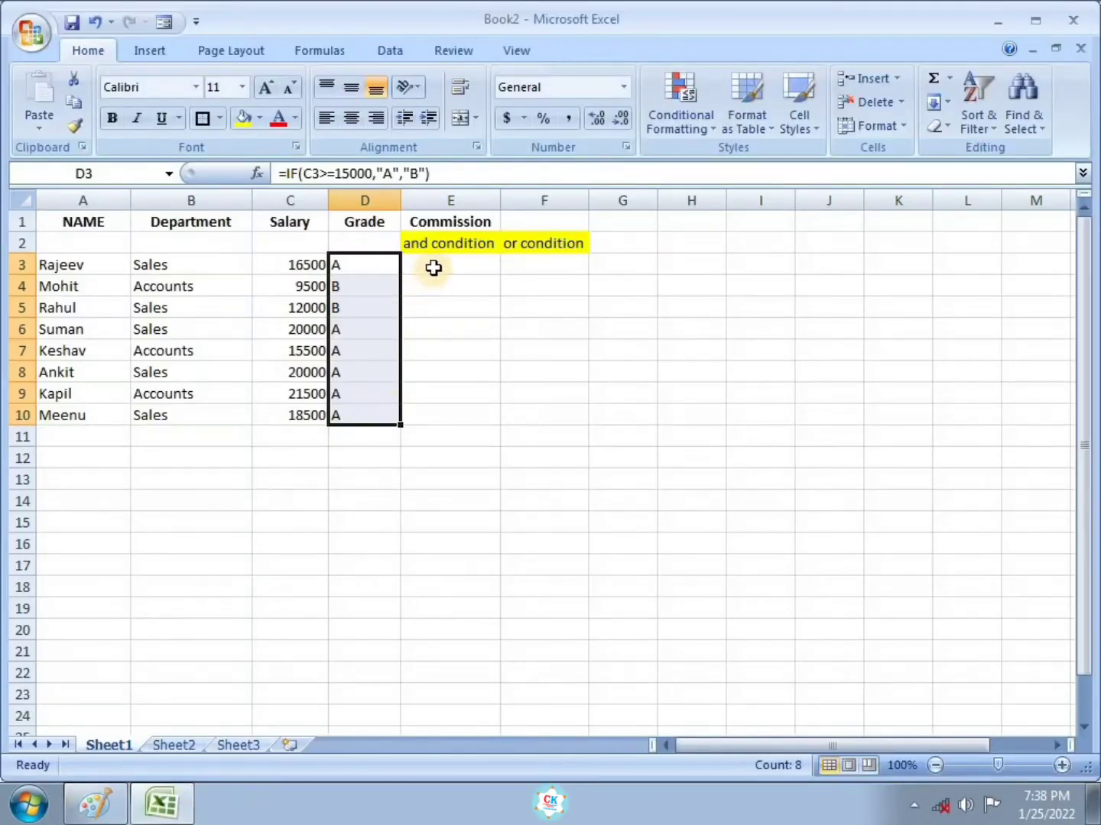
pyautogui.click(439, 262)
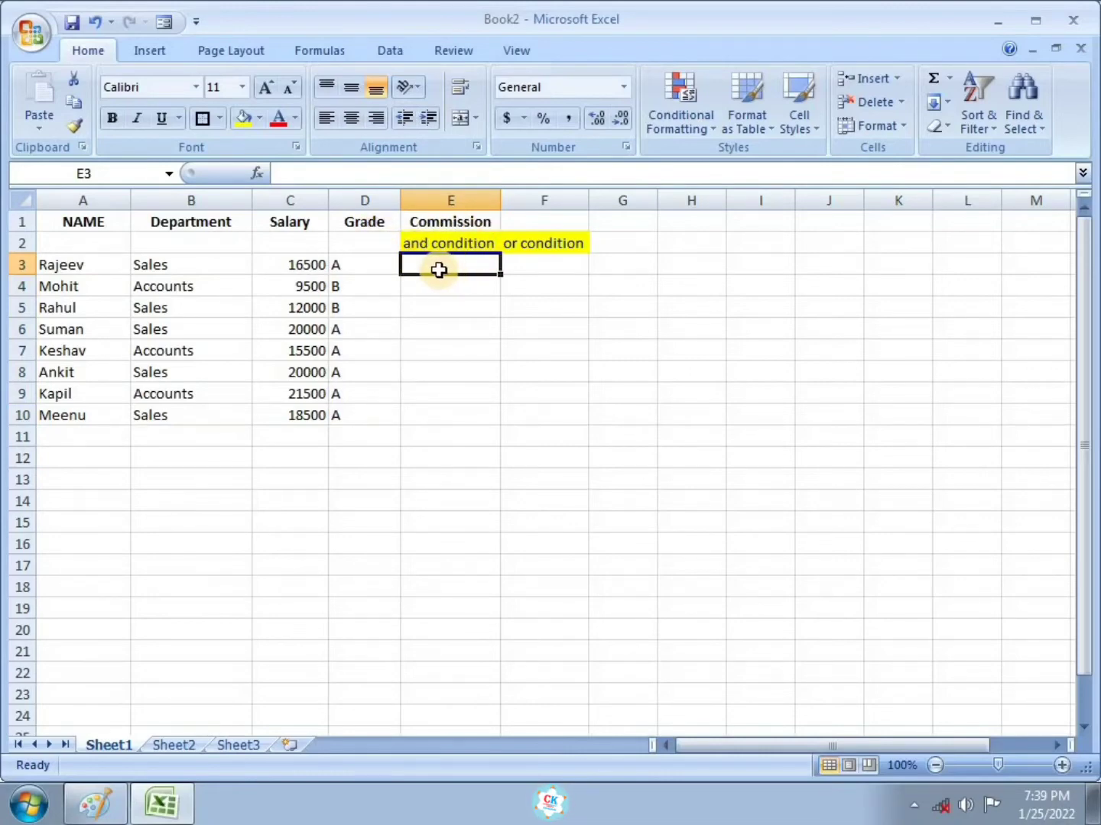
pyautogui.write('=i')
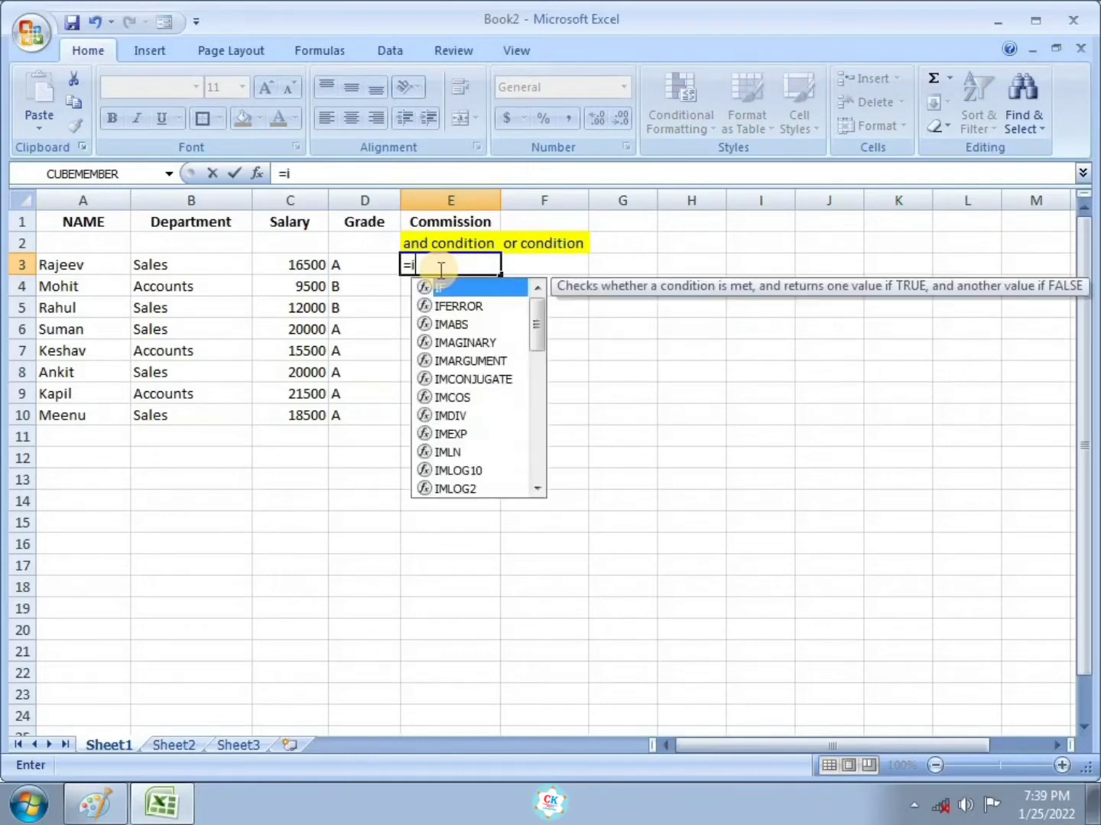
pyautogui.write('f')
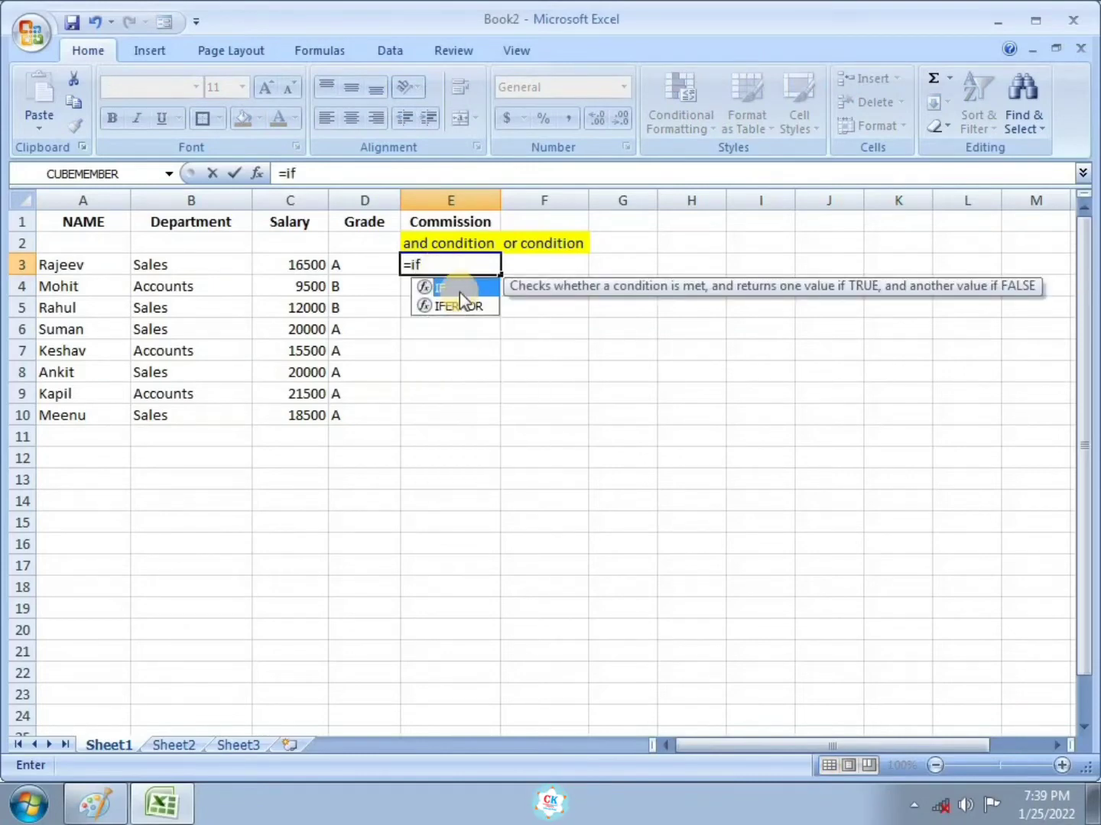
pyautogui.doubleClick(457, 289)
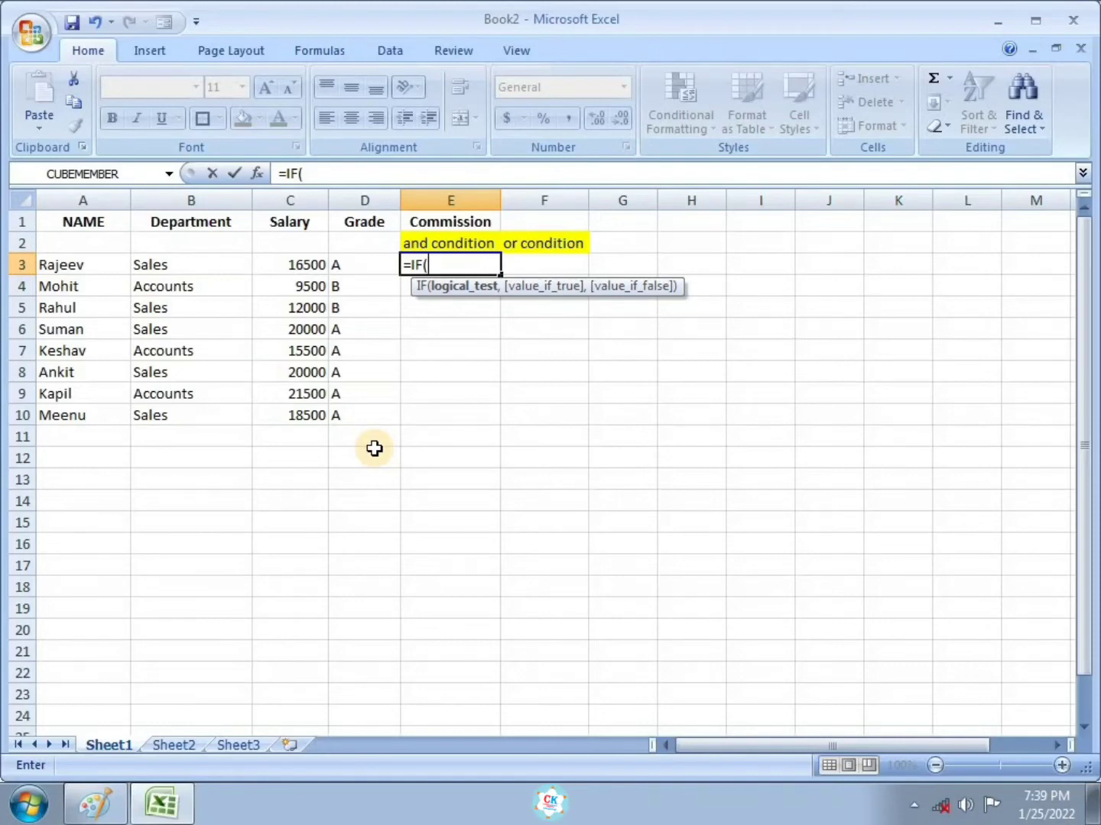
pyautogui.write('a')
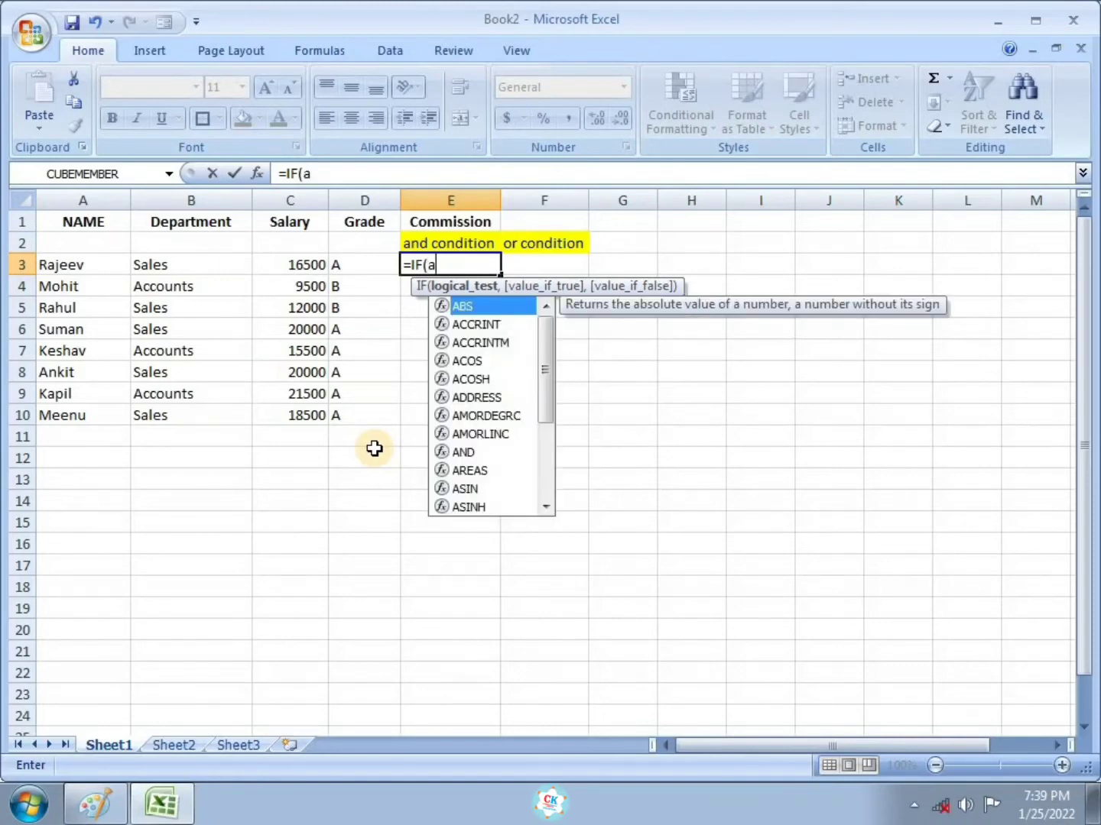
pyautogui.write('nd')
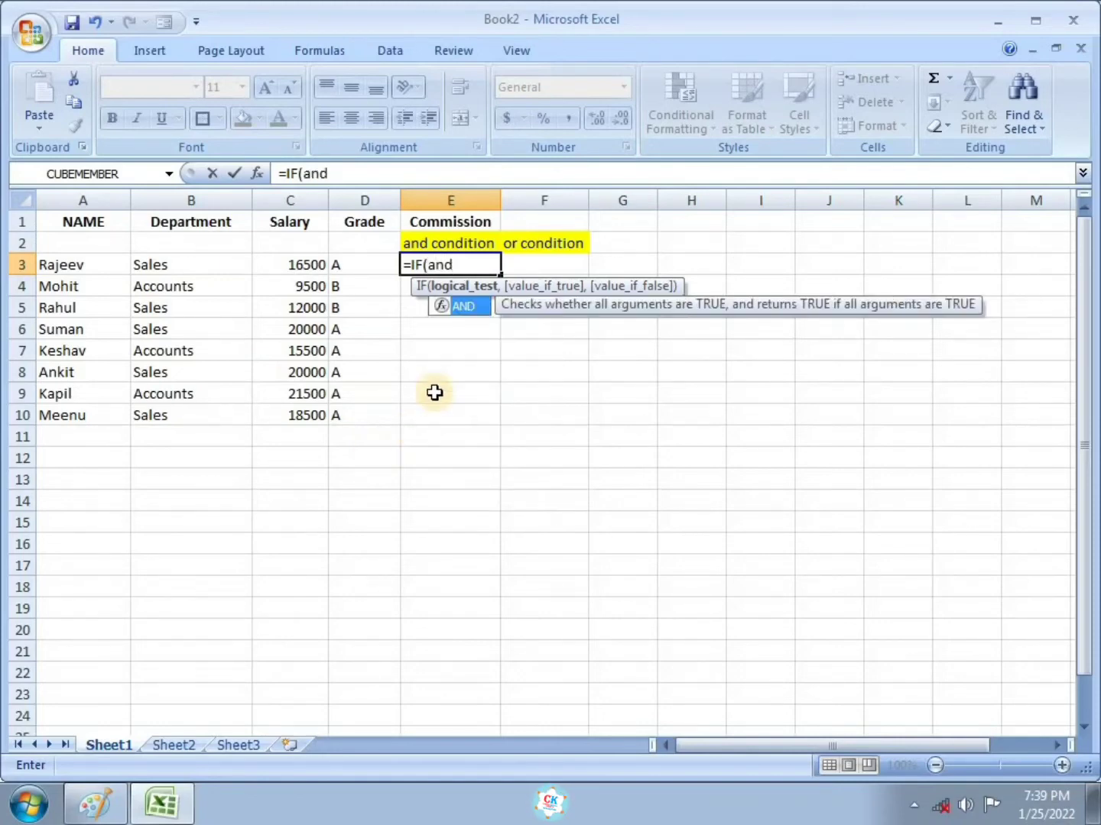
pyautogui.doubleClick(475, 307)
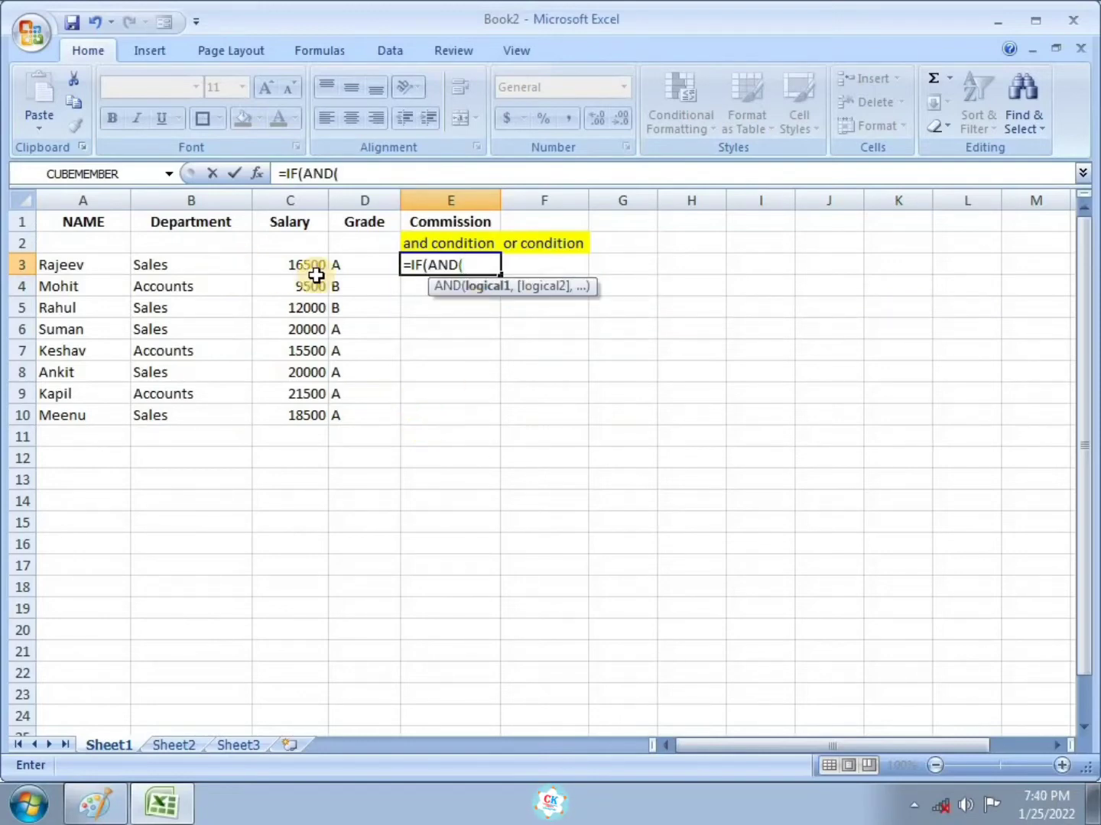
# - Give the AND function in E3 two conditions, testing D3 for "A" and B3 for sales
pyautogui.click(375, 270)
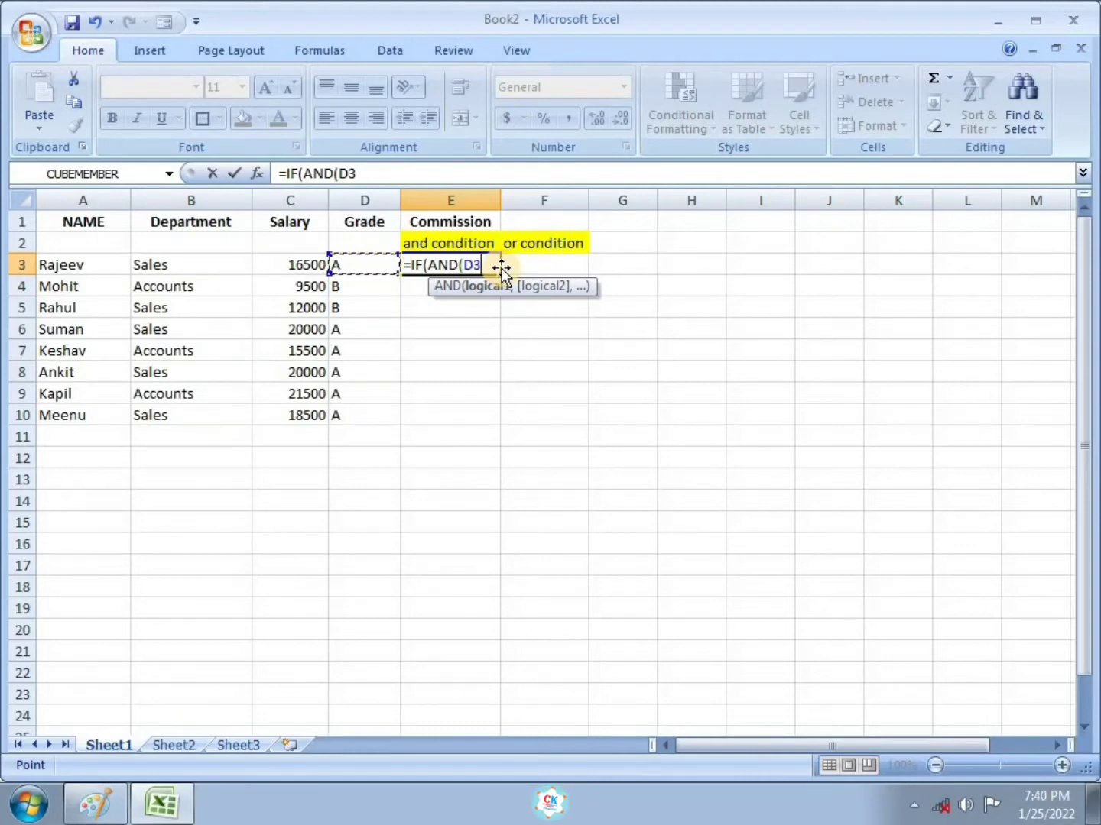
pyautogui.write('="A')
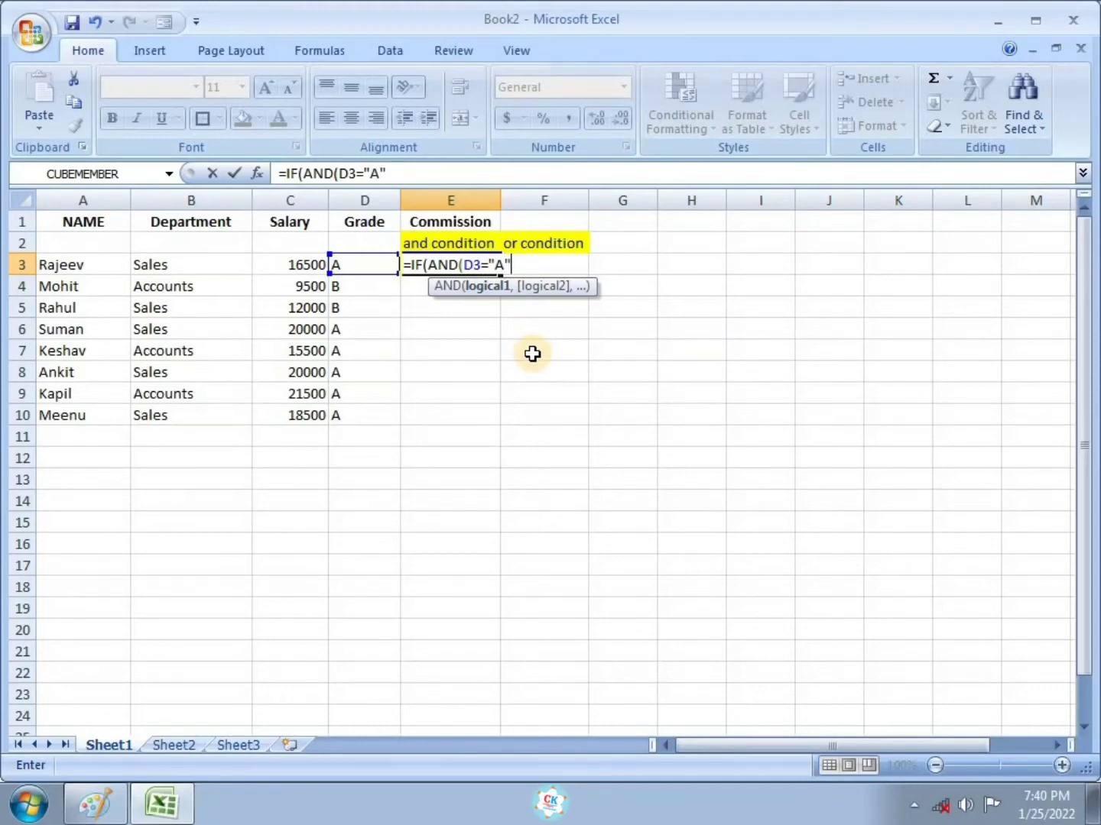
pyautogui.write('",')
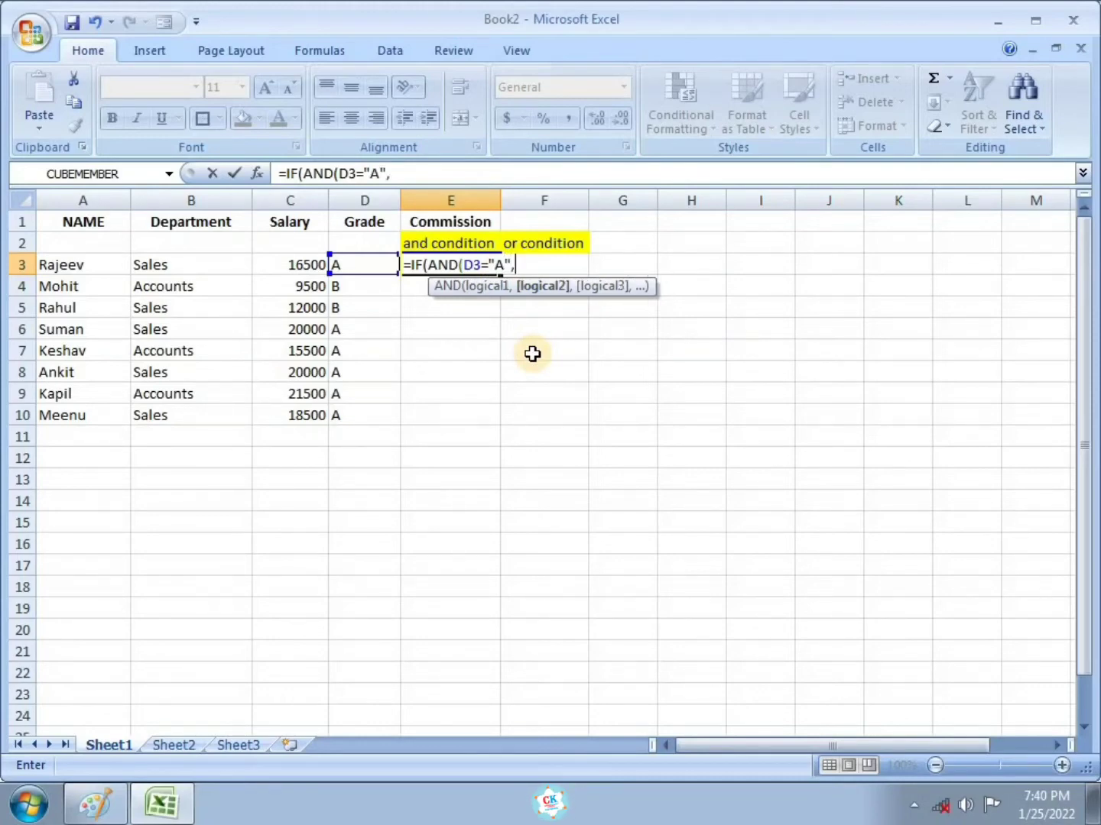
pyautogui.click(182, 263)
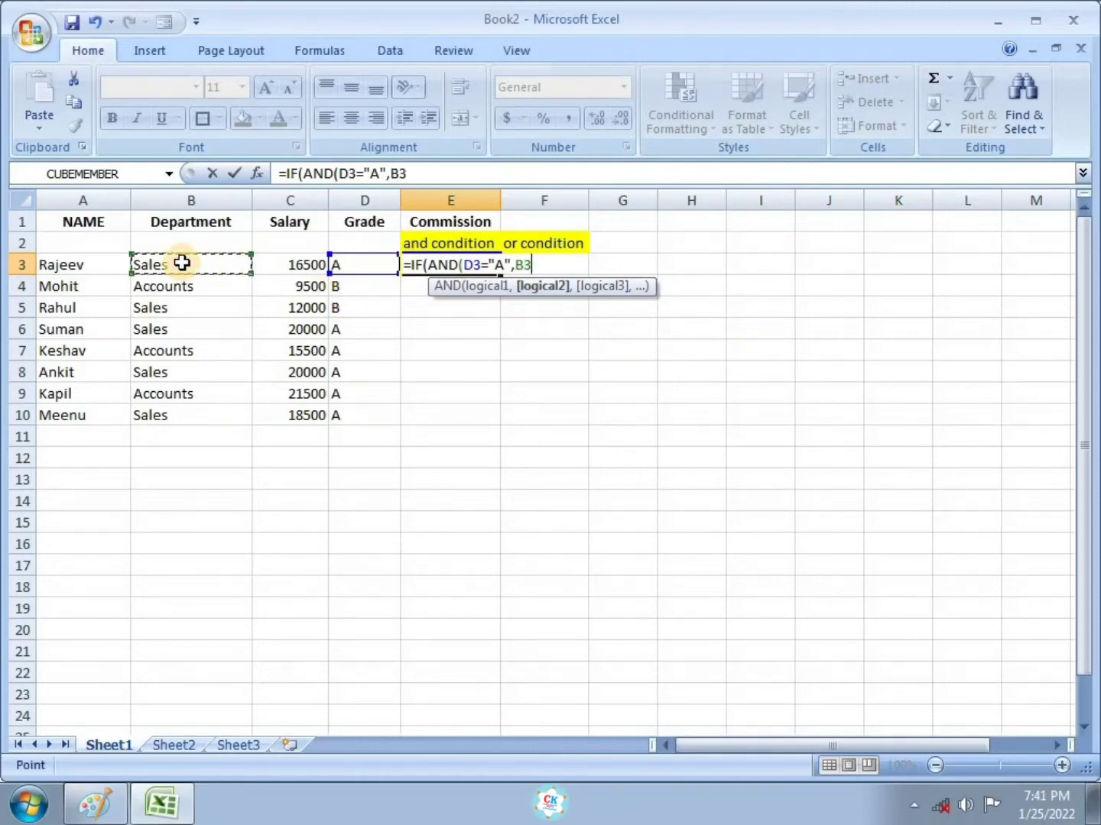
pyautogui.write('="sales')
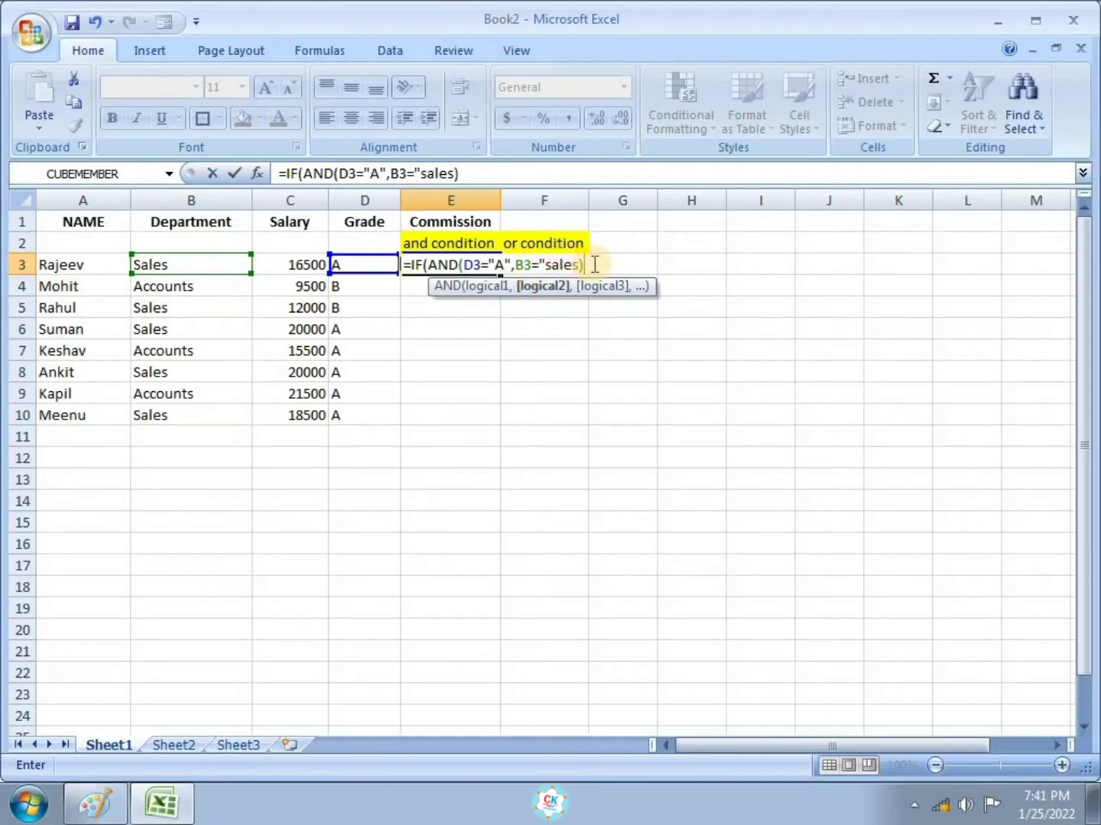
# - Complete the E3 formula with C3*10% as the true result and 0 as the false result, and try to enter it
pyautogui.write(',')
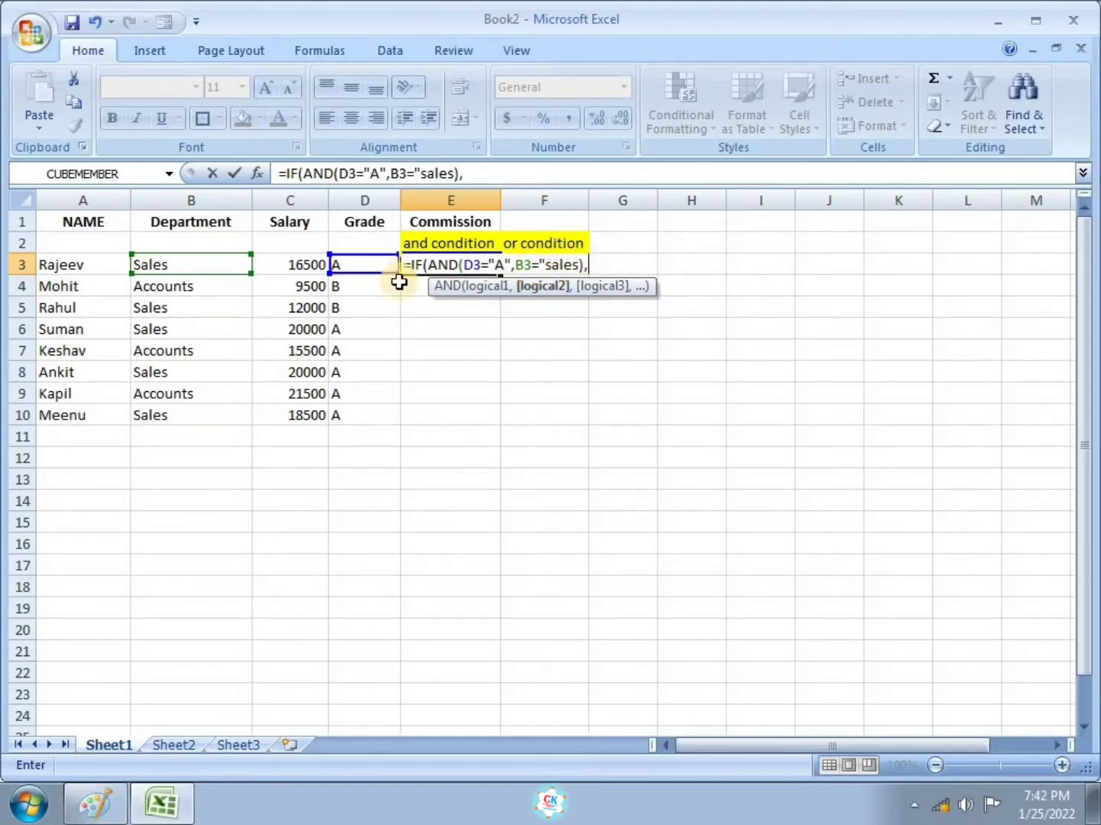
pyautogui.click(304, 264)
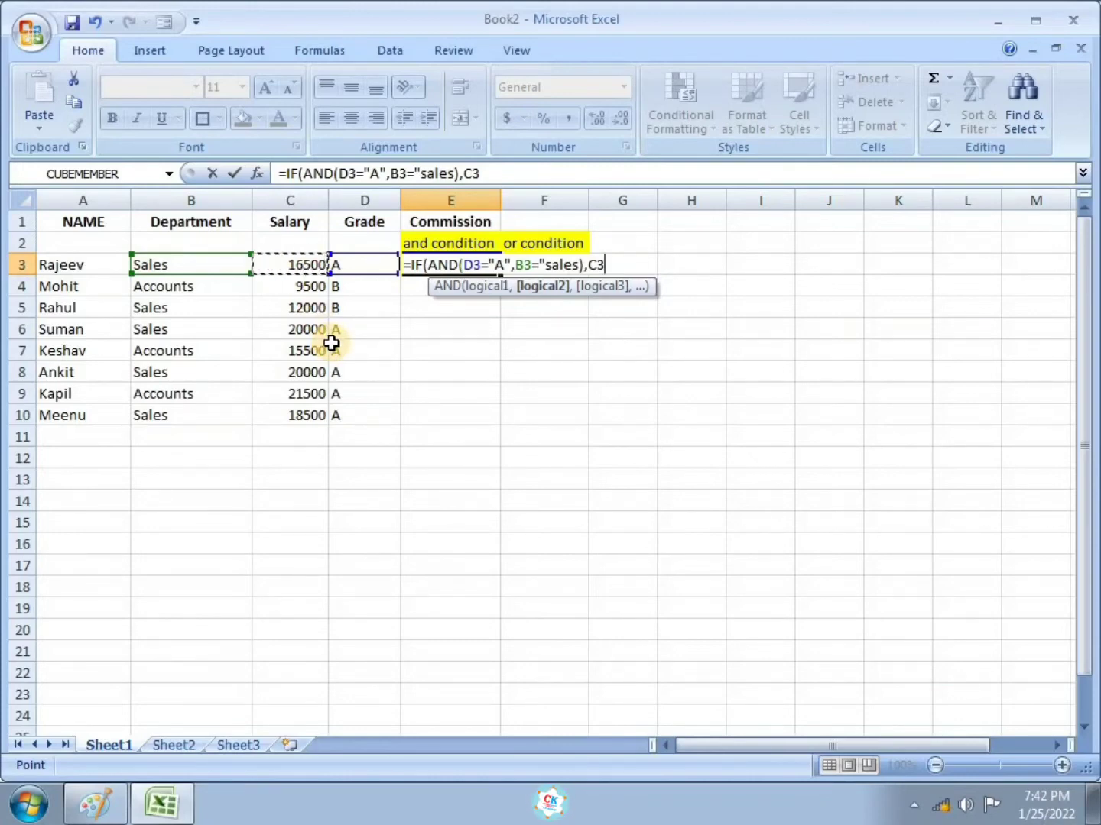
pyautogui.write('*')
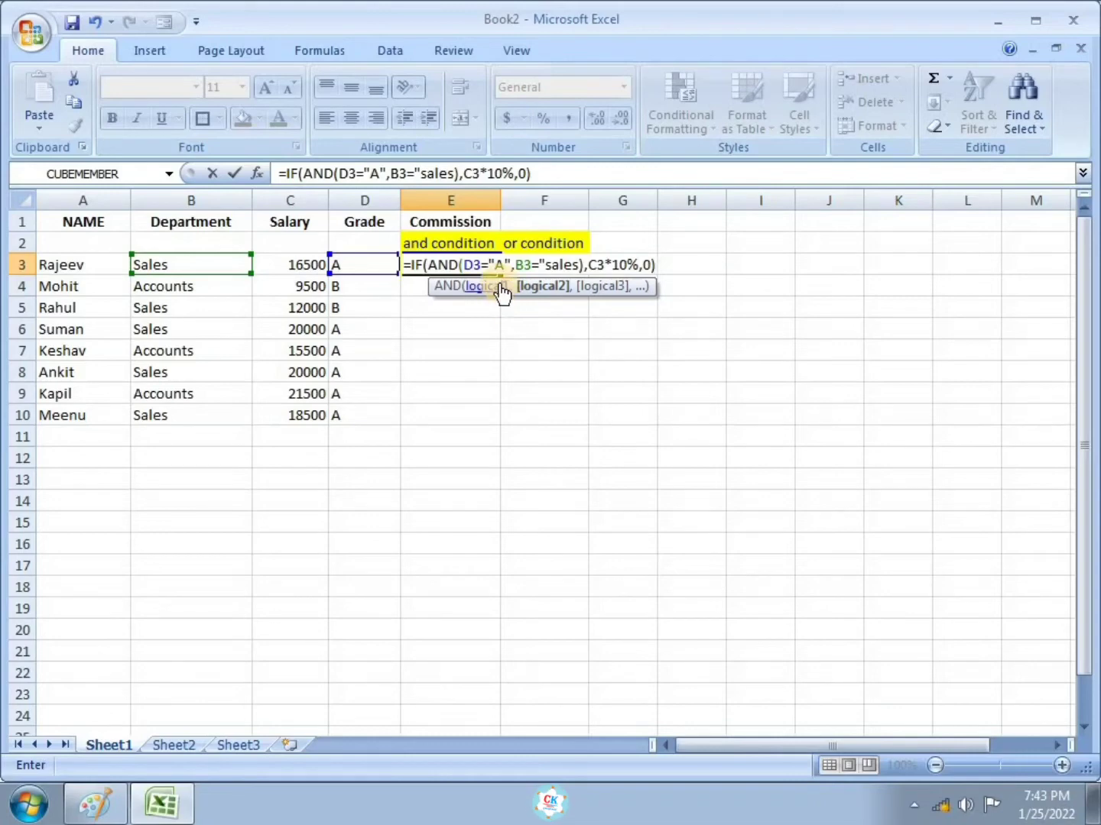
pyautogui.press('Return')
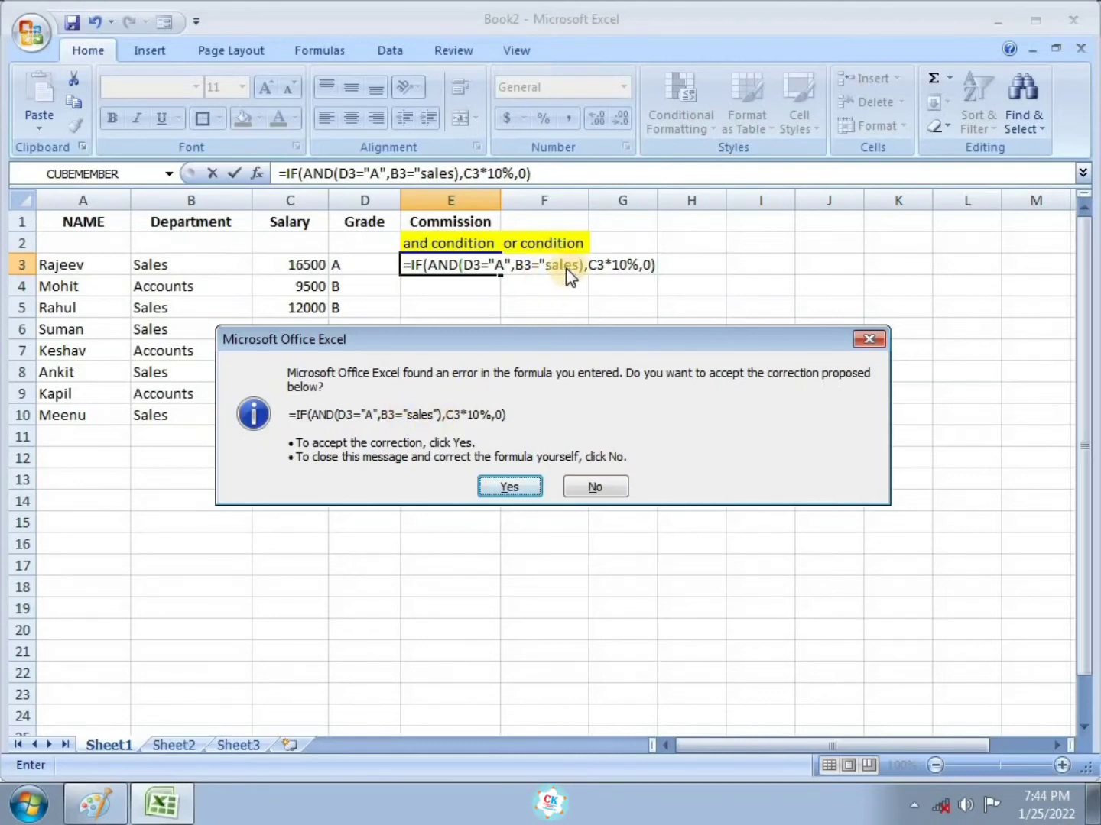
# - Add the missing closing quotation mark after sales and enter the E3 formula as =IF(AND(D3="A",B3="sales"),C3*10%,0)
pyautogui.click(870, 340)
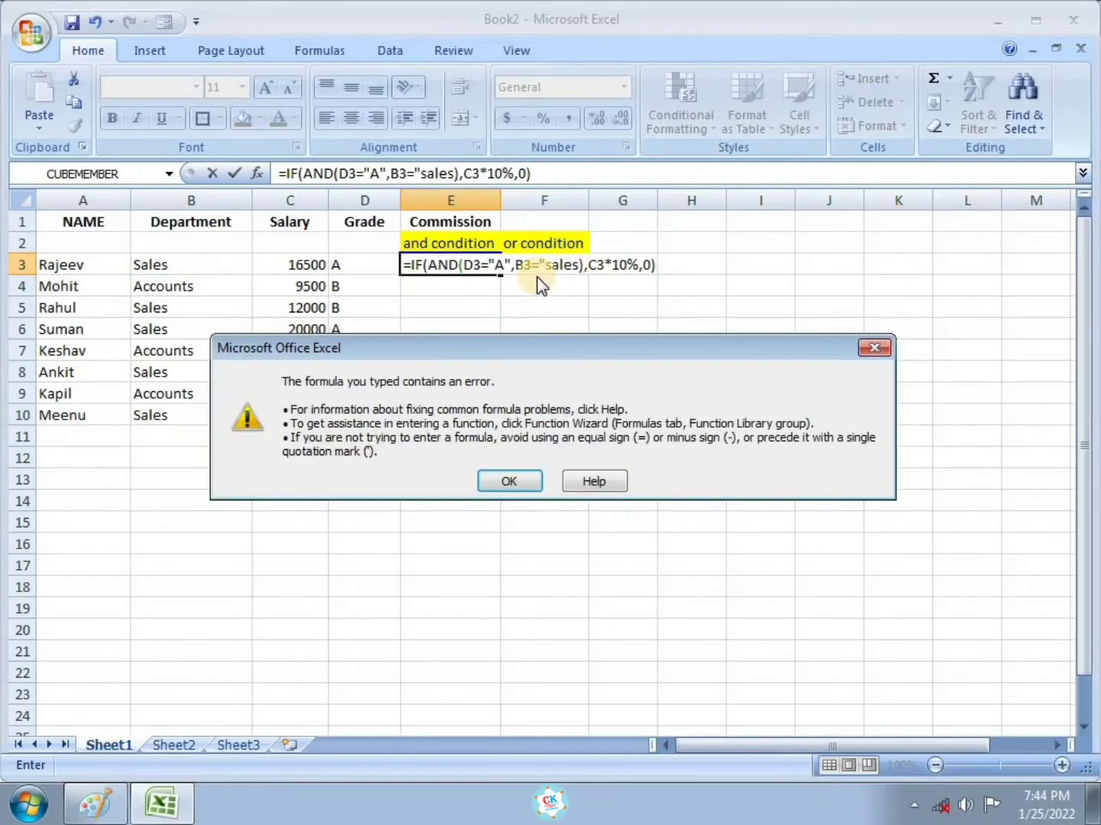
pyautogui.click(873, 350)
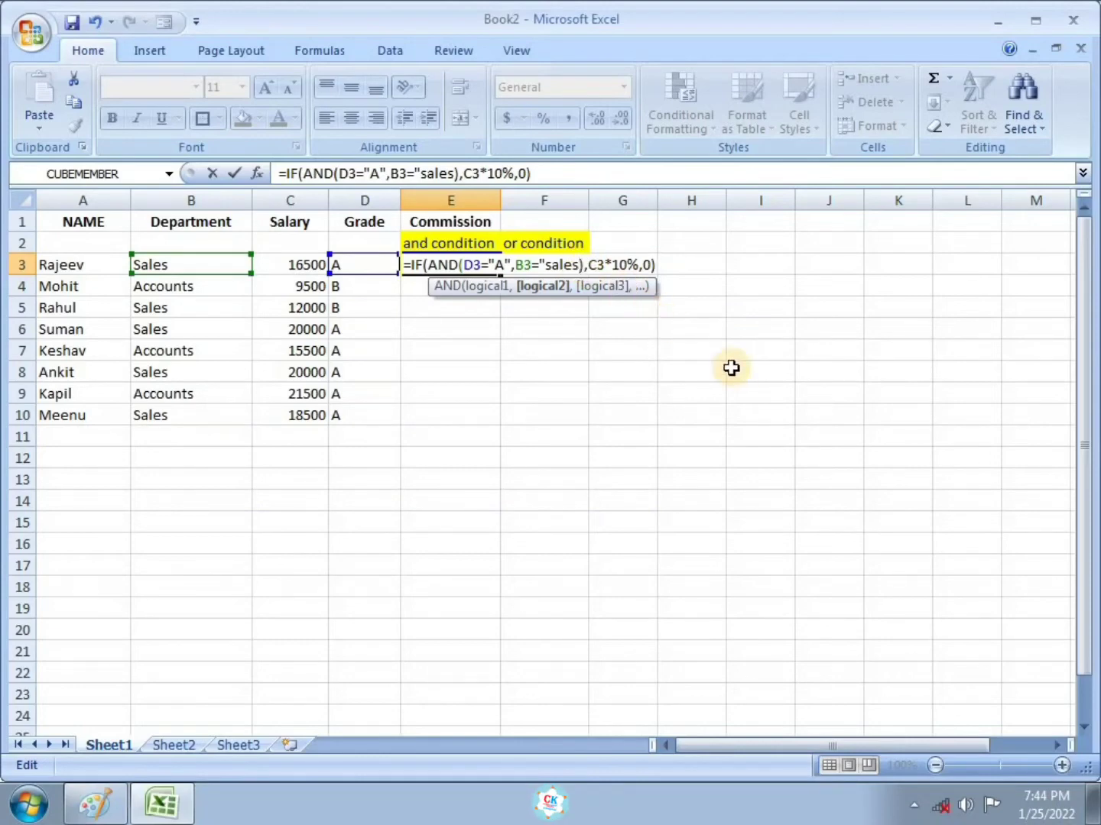
pyautogui.write('"')
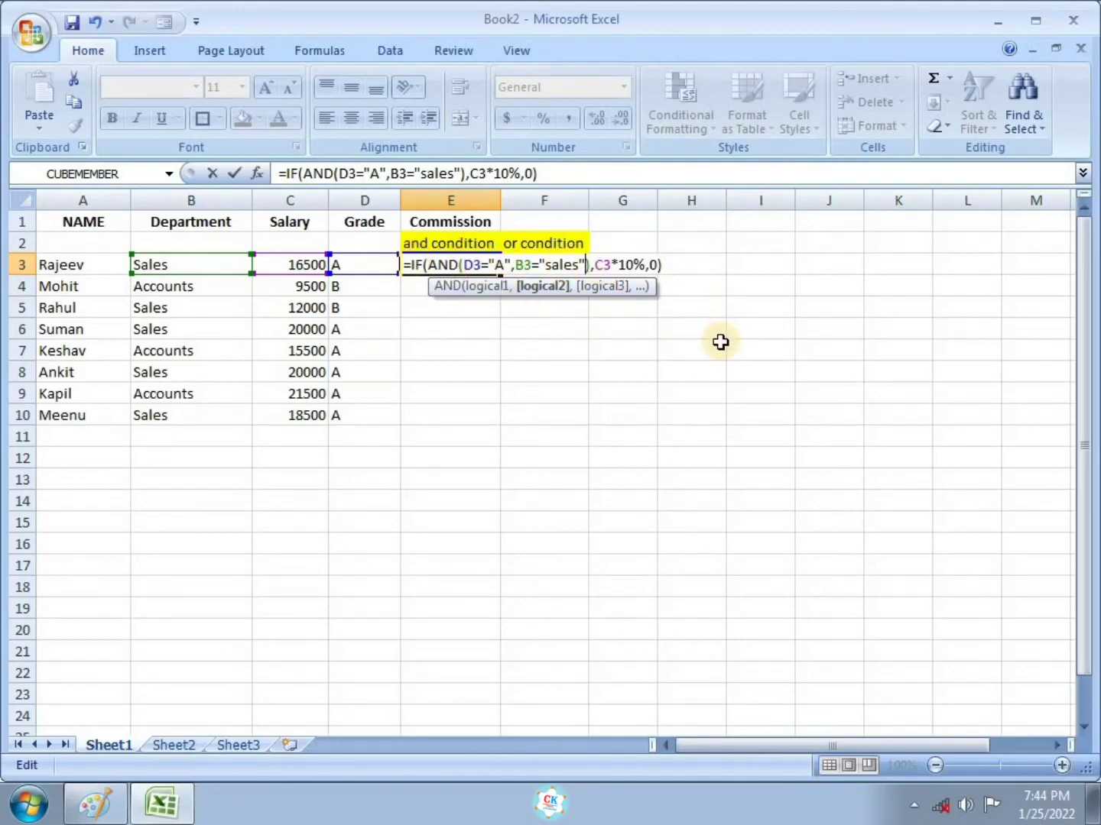
pyautogui.press('Return')
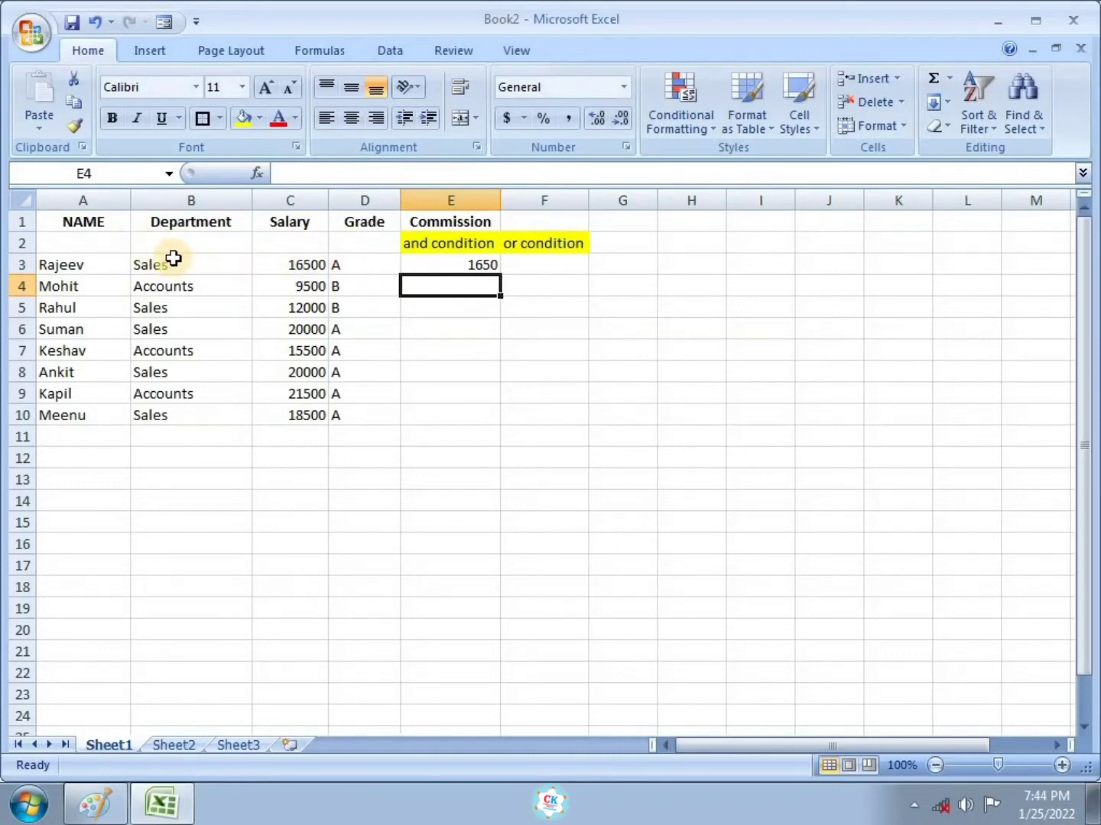
# - Fill the AND commission formula from E3 down through E10
pyautogui.click(490, 269)
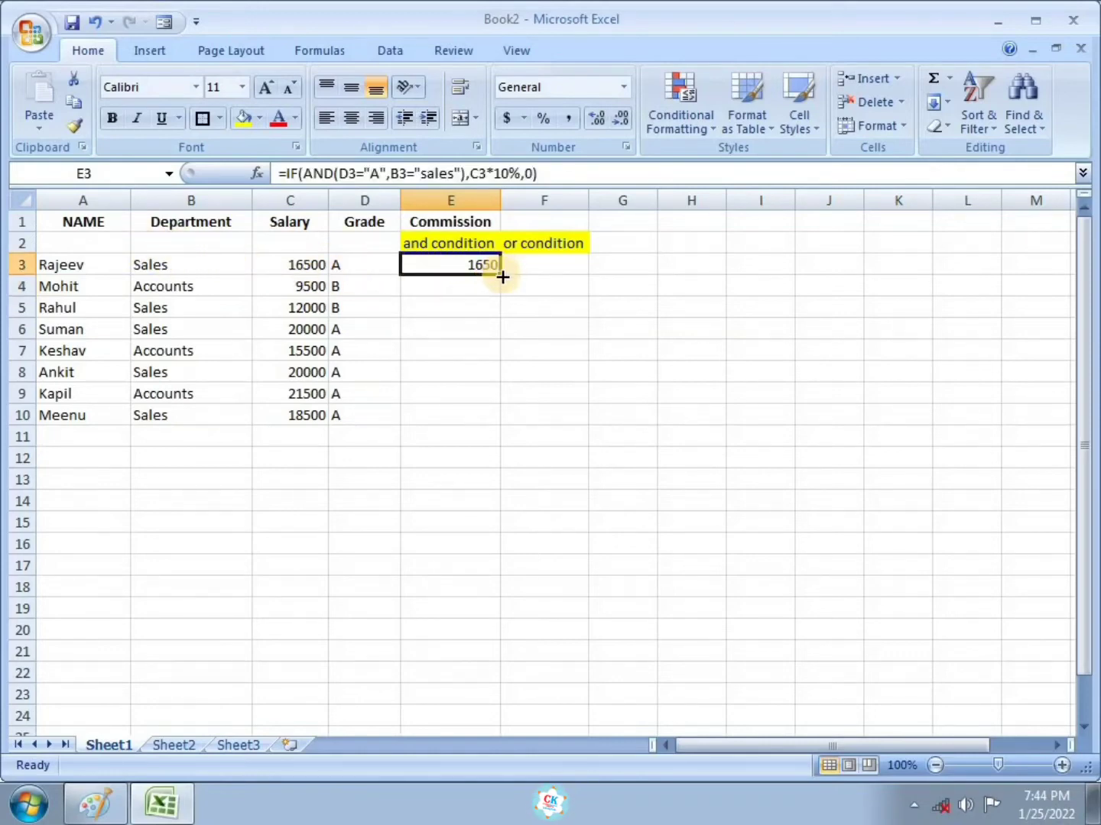
pyautogui.moveTo(502, 276); pyautogui.dragTo(497, 420)
pyautogui.click(573, 350)
# - Check the commissions in rows 3, 5 and 6 against each row's department and grade
pyautogui.moveTo(169, 269); pyautogui.dragTo(422, 262)
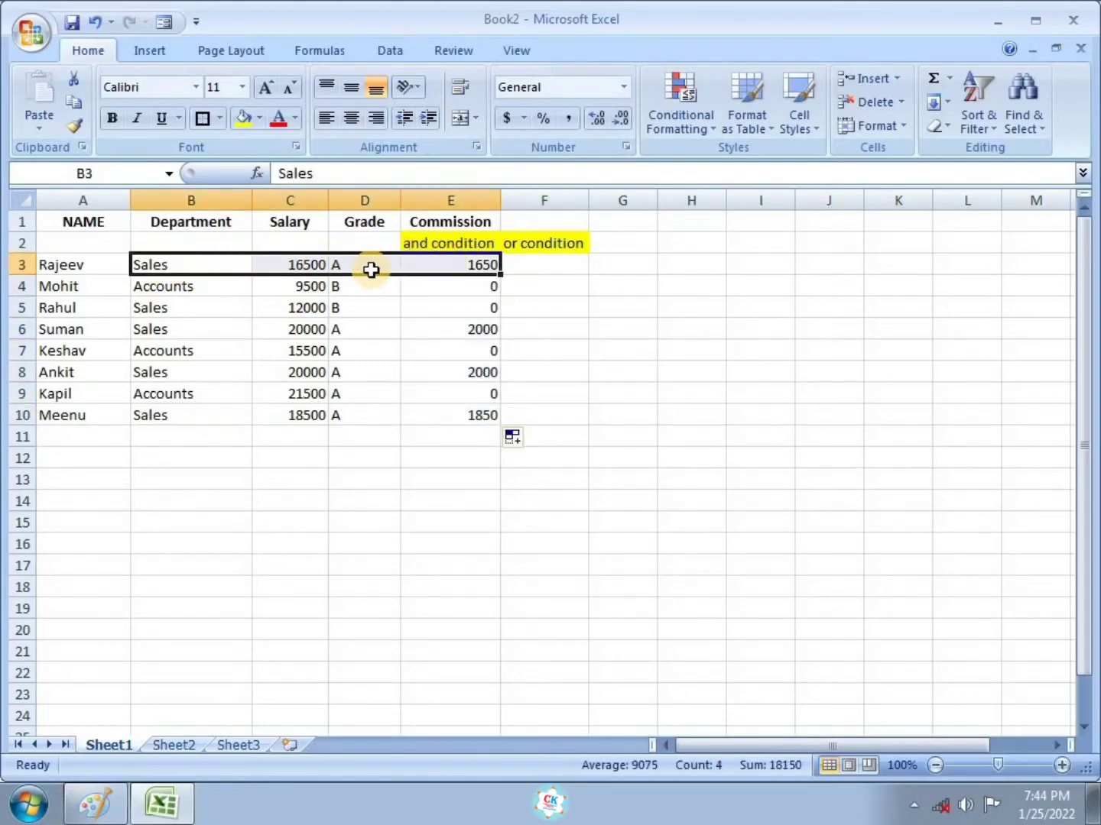
pyautogui.click(157, 304)
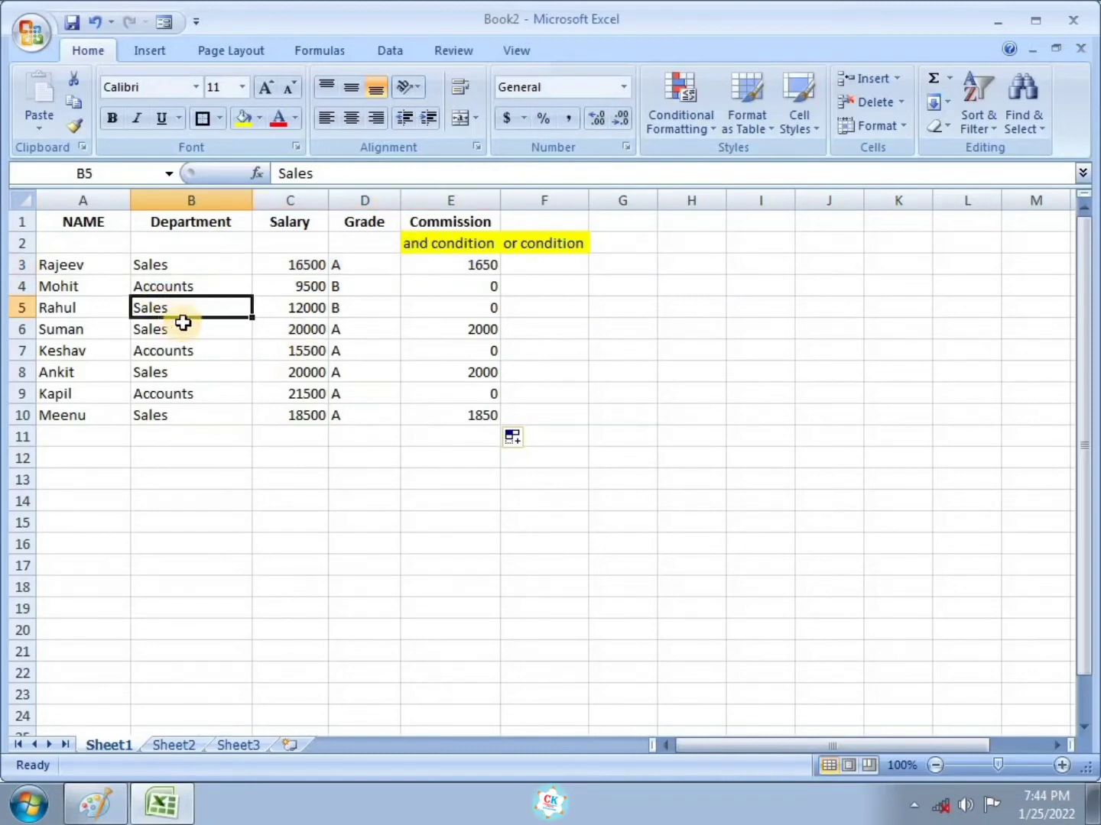
pyautogui.moveTo(183, 309); pyautogui.dragTo(493, 309)
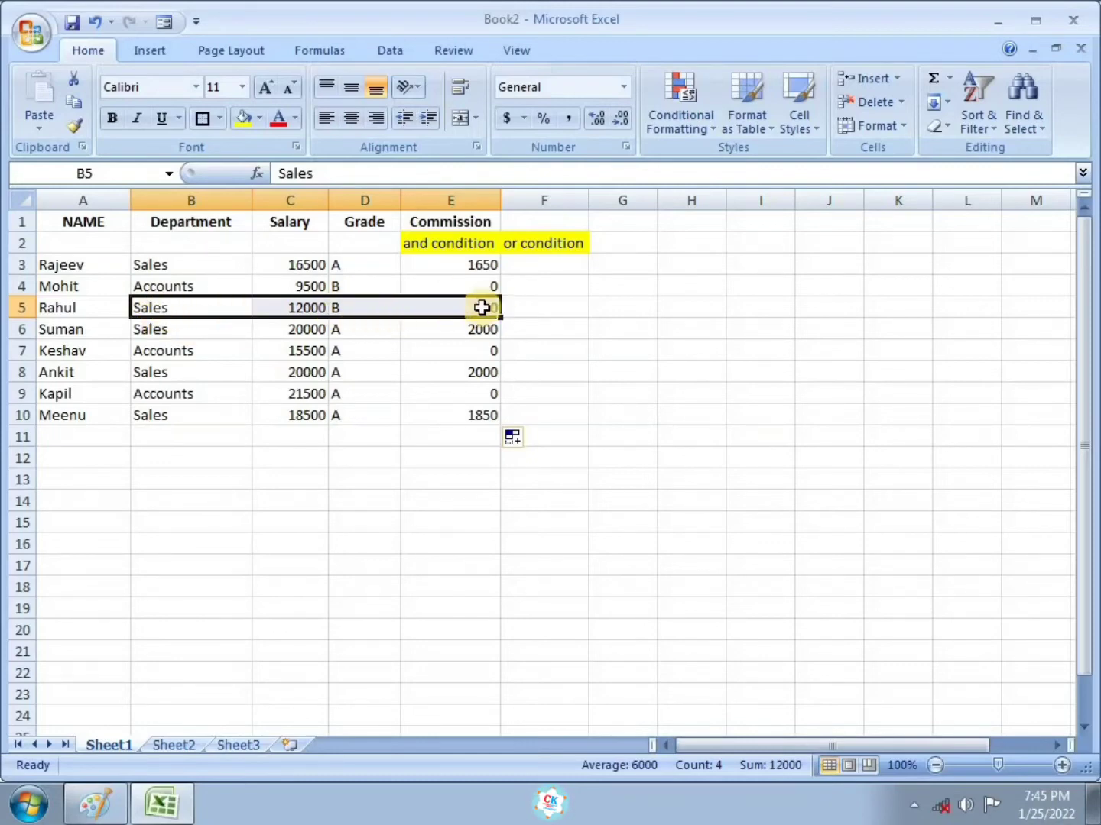
pyautogui.click(191, 333)
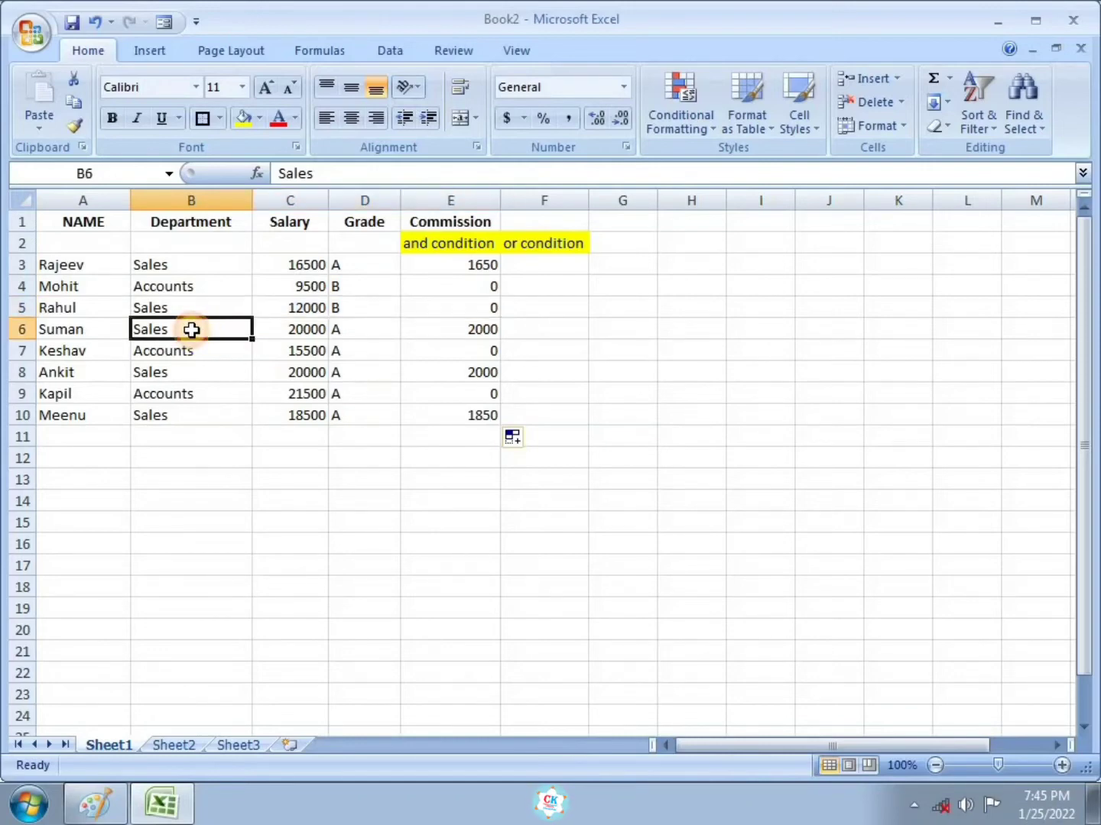
pyautogui.click(348, 327)
pyautogui.moveTo(218, 333); pyautogui.dragTo(454, 327)
pyautogui.click(548, 330)
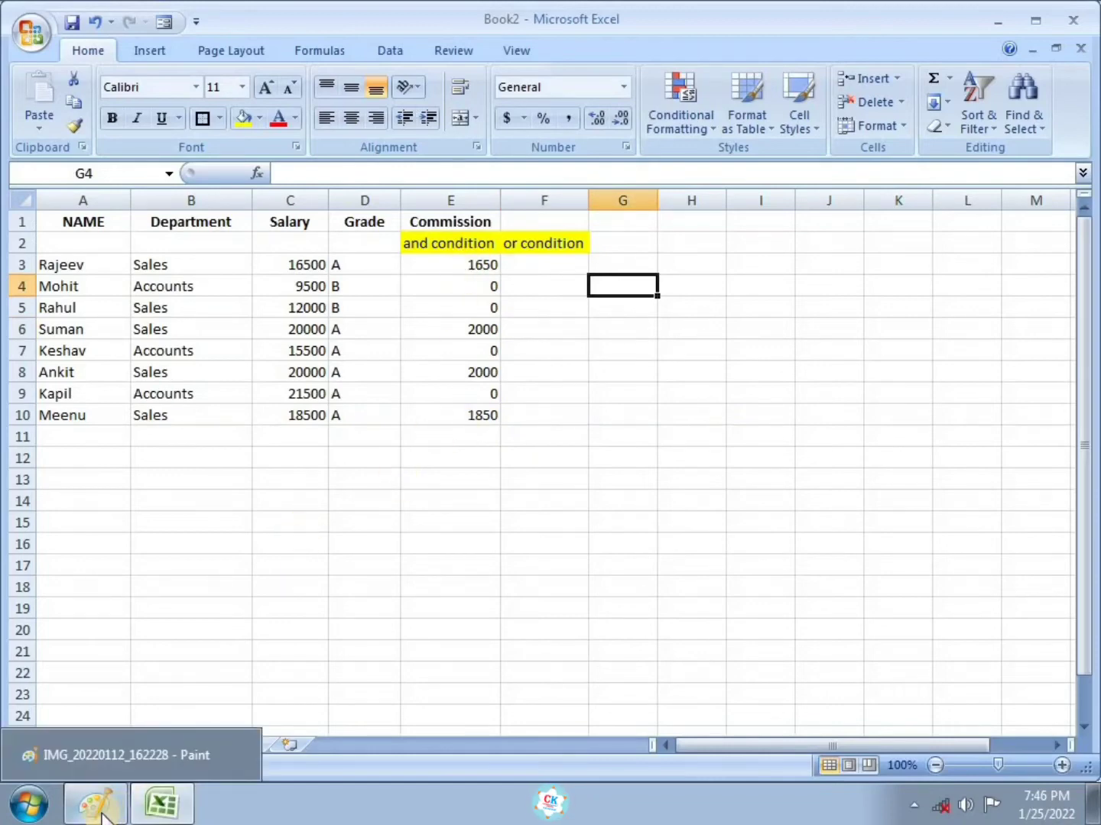
# - Switch to Paint, mark exercise item ii with a red brush stroke, and undo a trial underline below item iii's OR condition
pyautogui.click(108, 815)
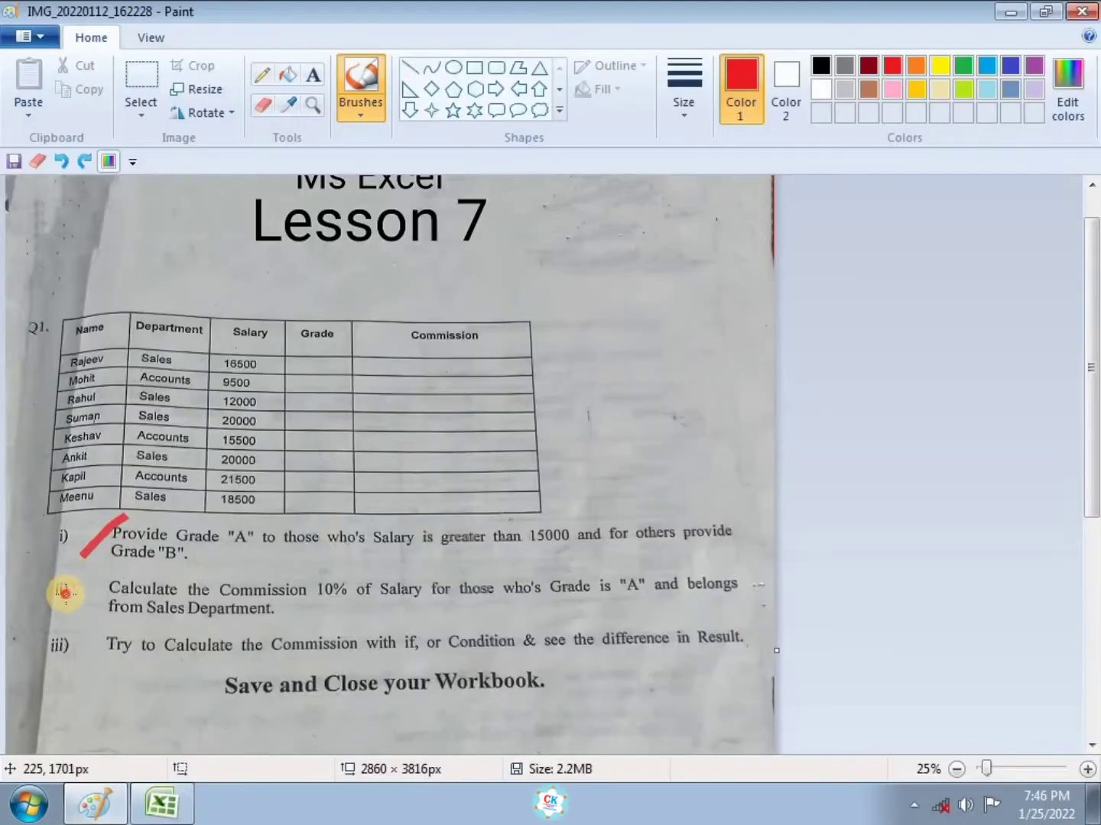
pyautogui.moveTo(68, 596); pyautogui.dragTo(111, 573)
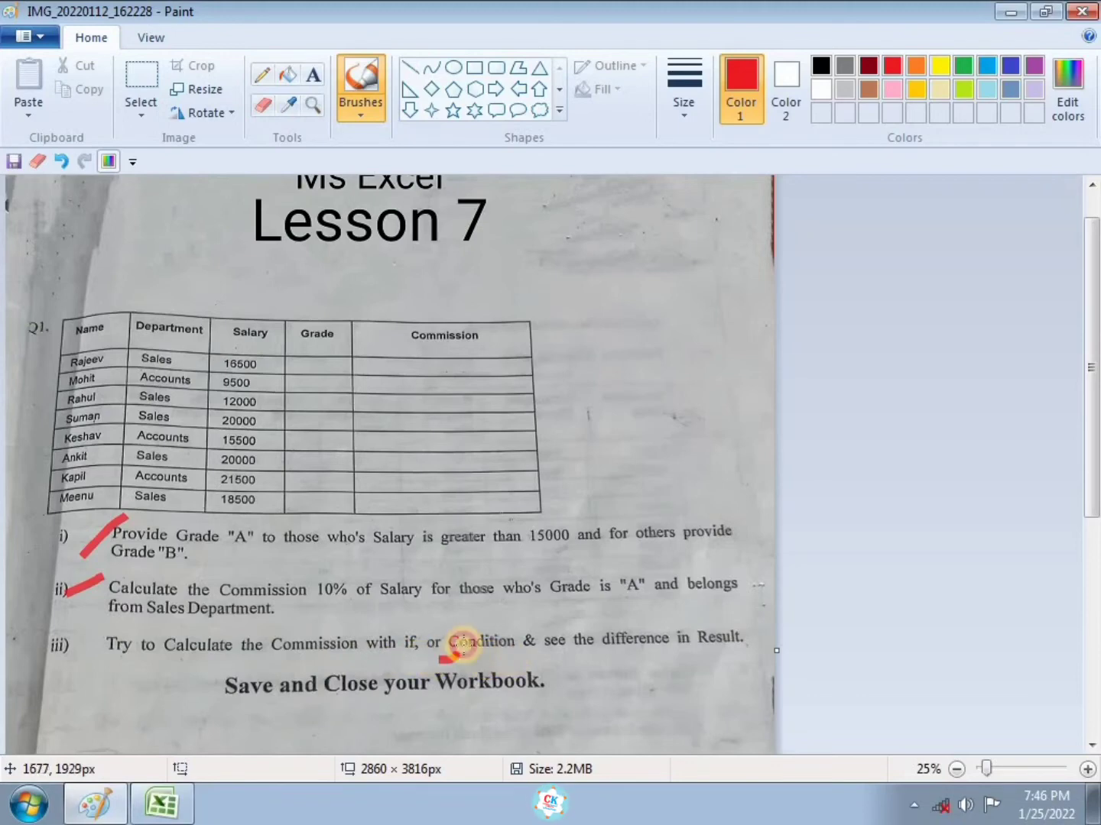
pyautogui.moveTo(455, 646); pyautogui.dragTo(412, 621)
pyautogui.hotkey('ctrl', 'z')
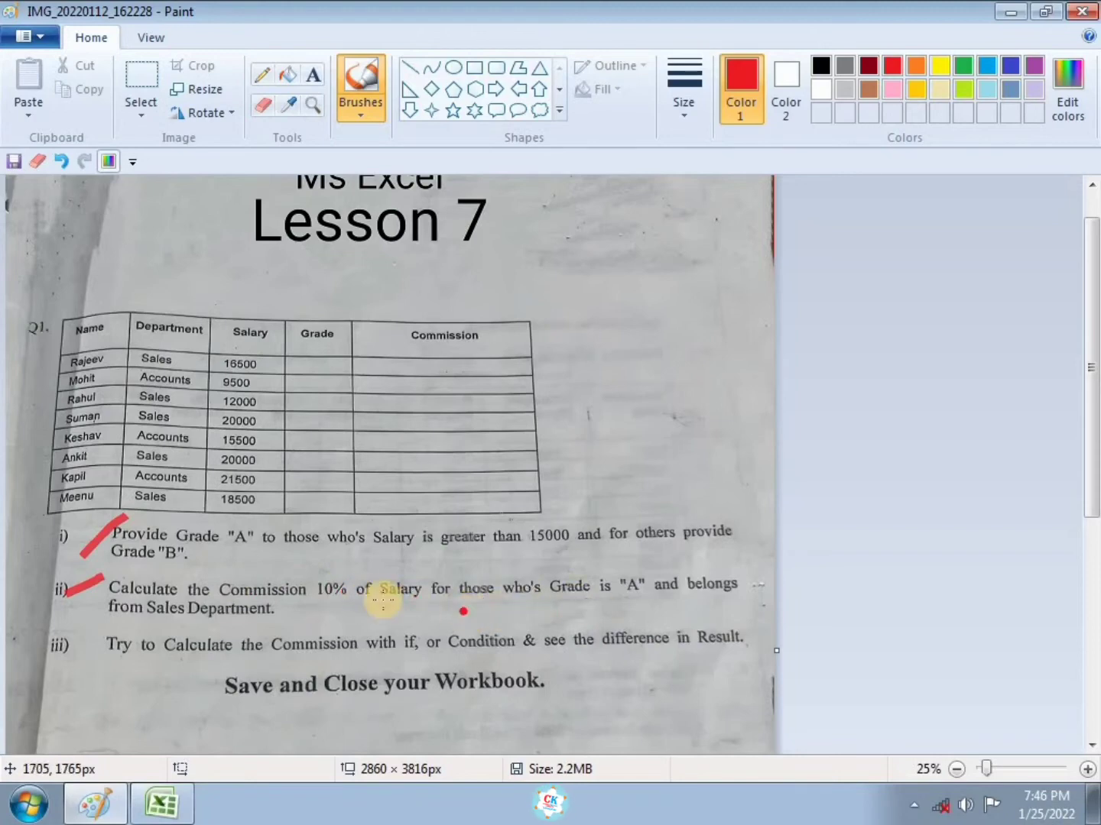
# - Switch to Excel, review the AND formula in E3, and begin the OR-condition commission formula in F3 with =IF(OR(
pyautogui.click(156, 804)
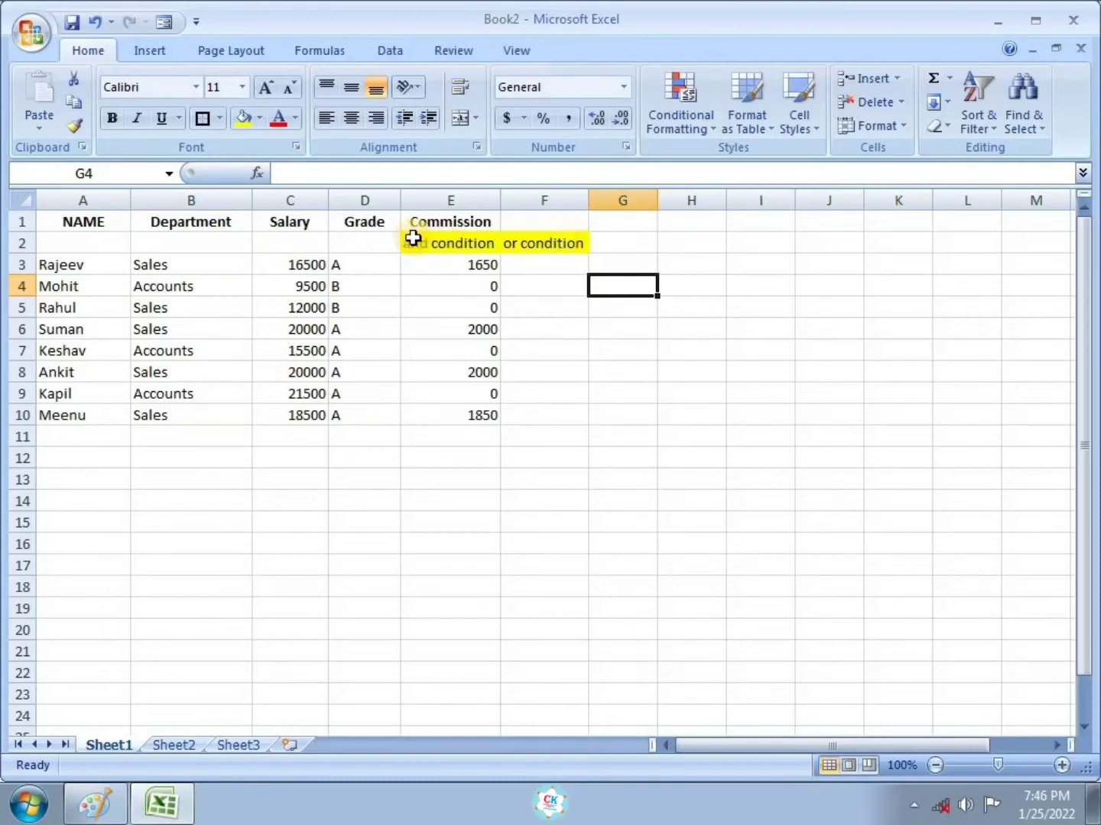
pyautogui.click(546, 265)
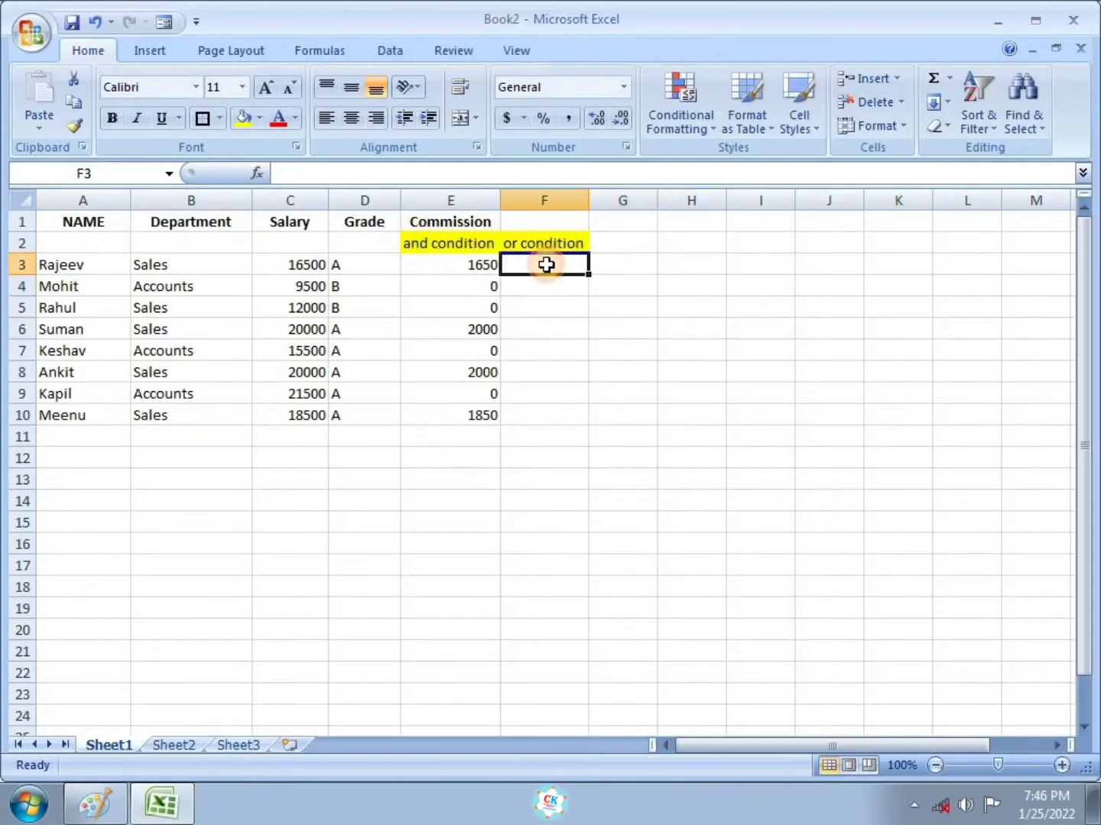
pyautogui.click(476, 262)
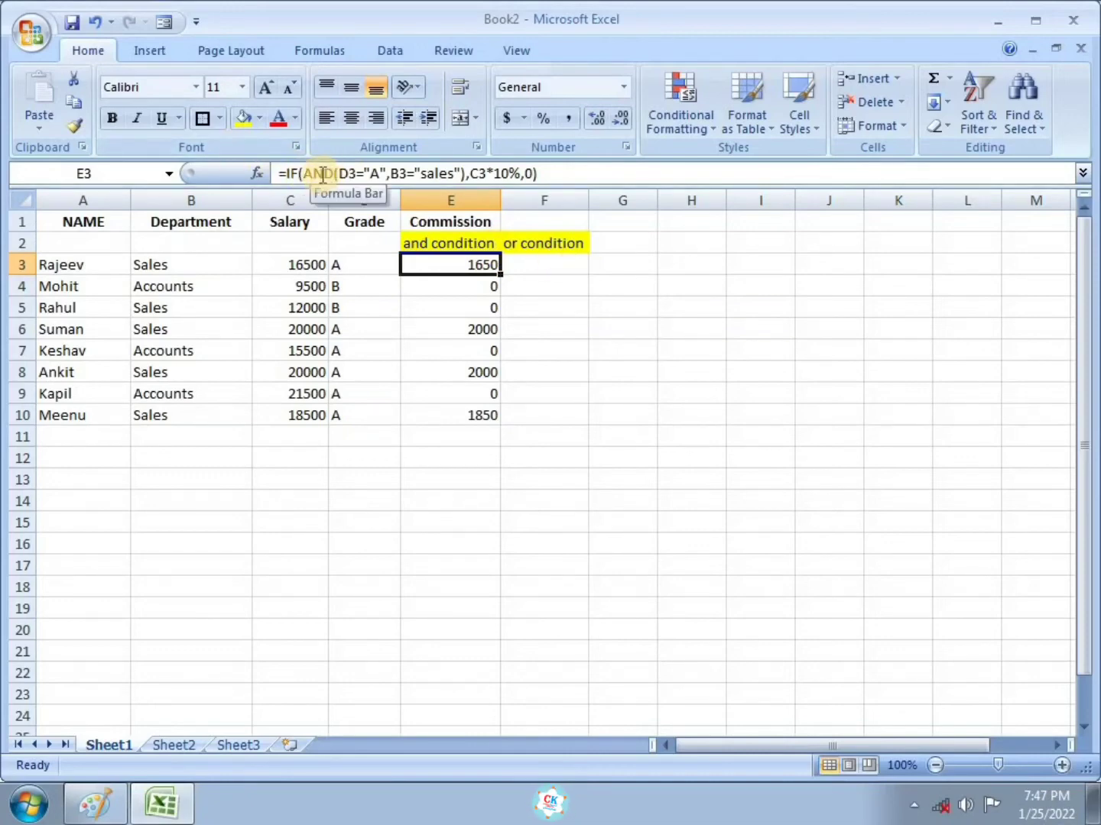
pyautogui.click(546, 268)
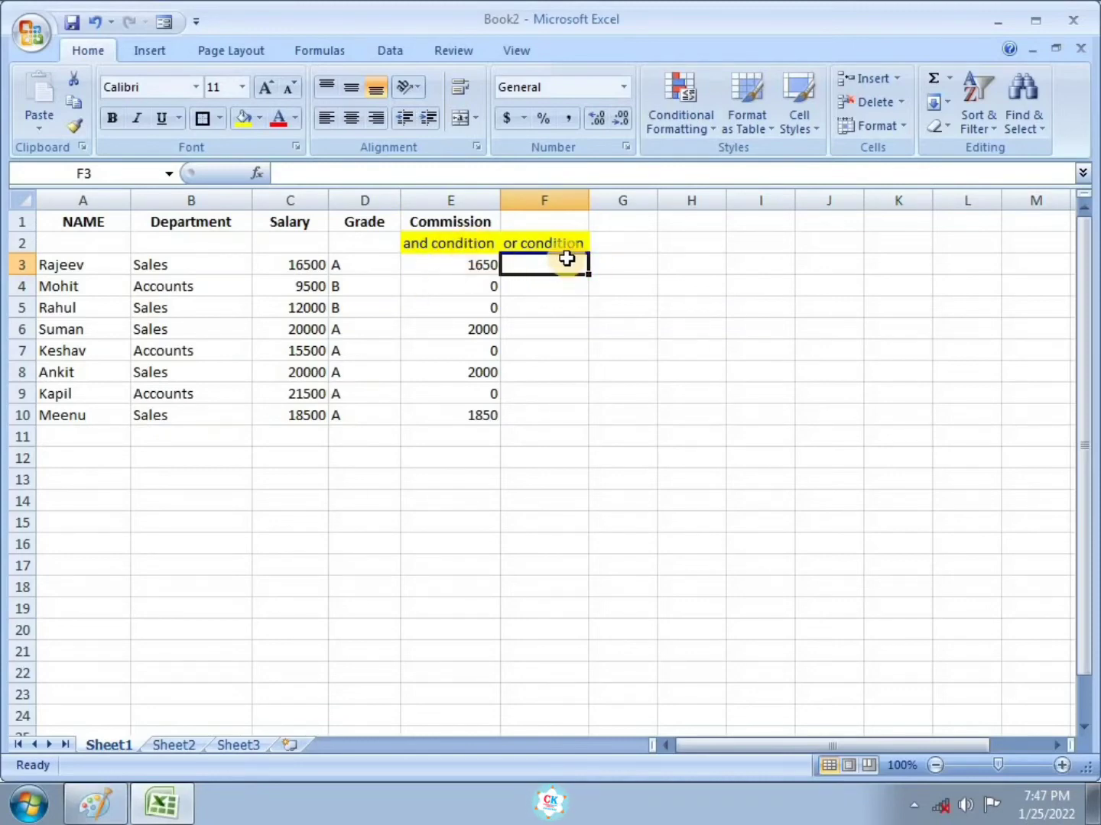
pyautogui.write('=i')
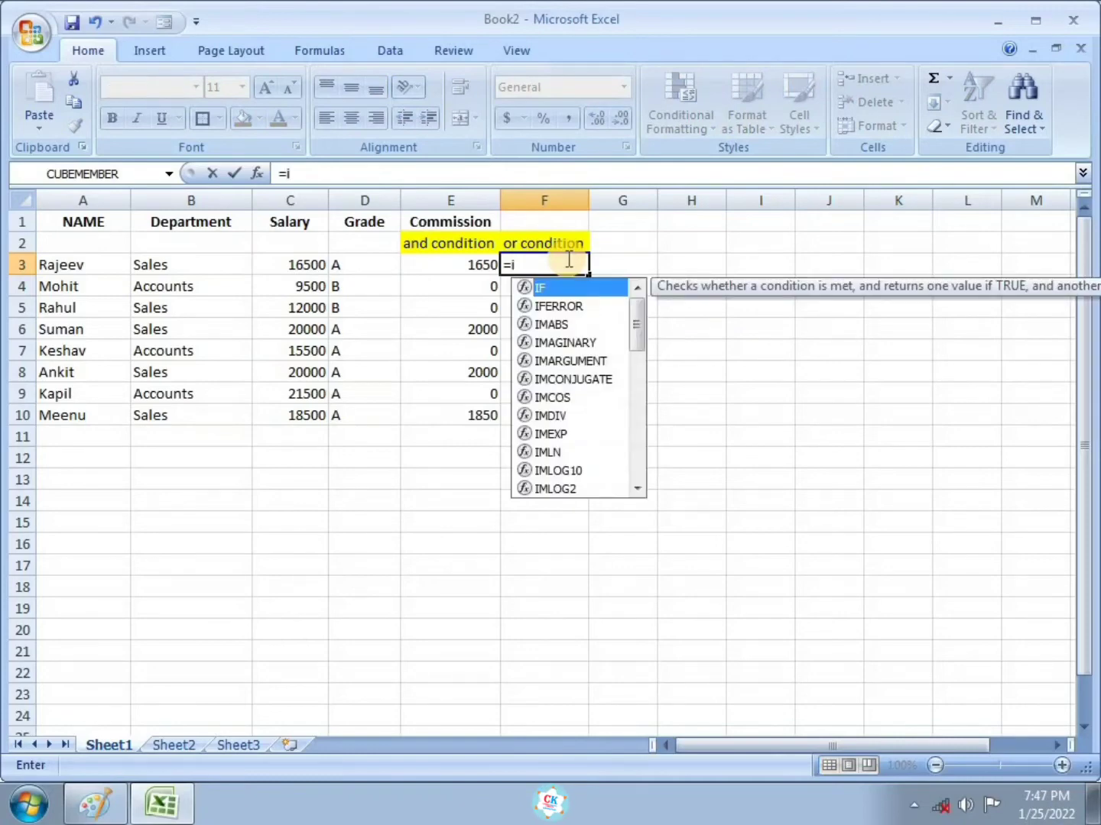
pyautogui.write('f')
pyautogui.doubleClick(562, 286)
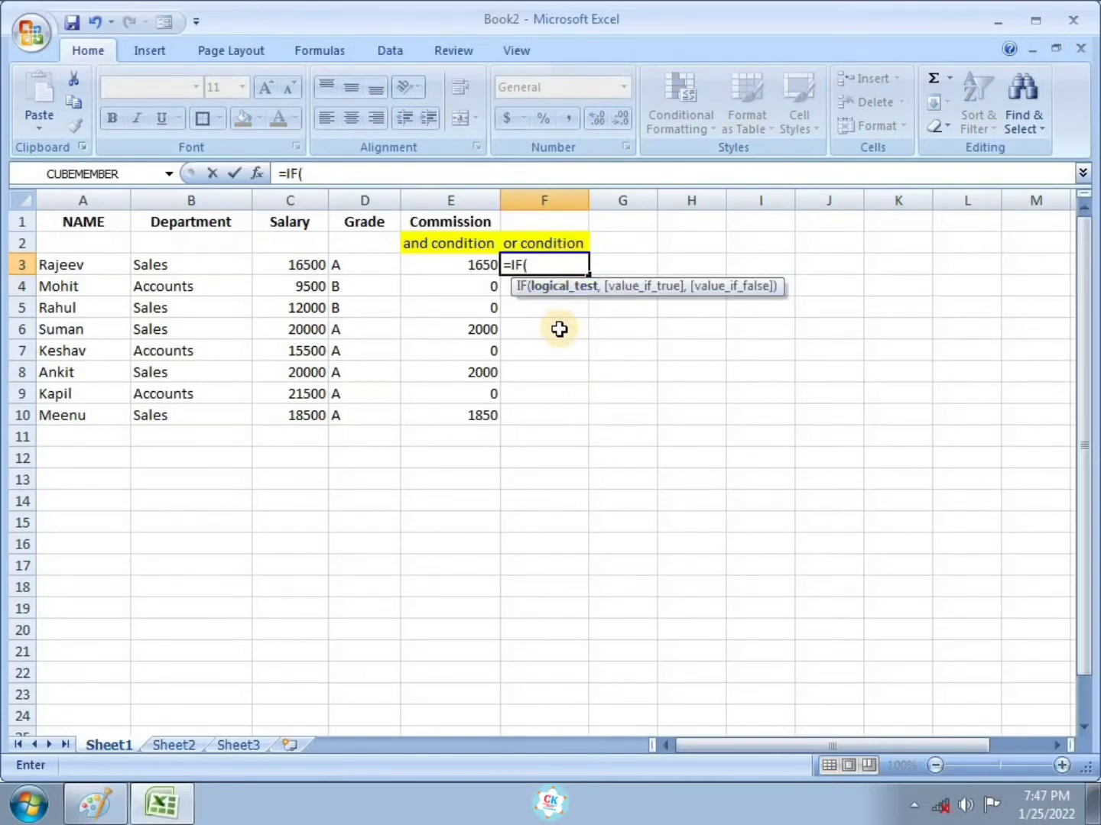
pyautogui.write('or')
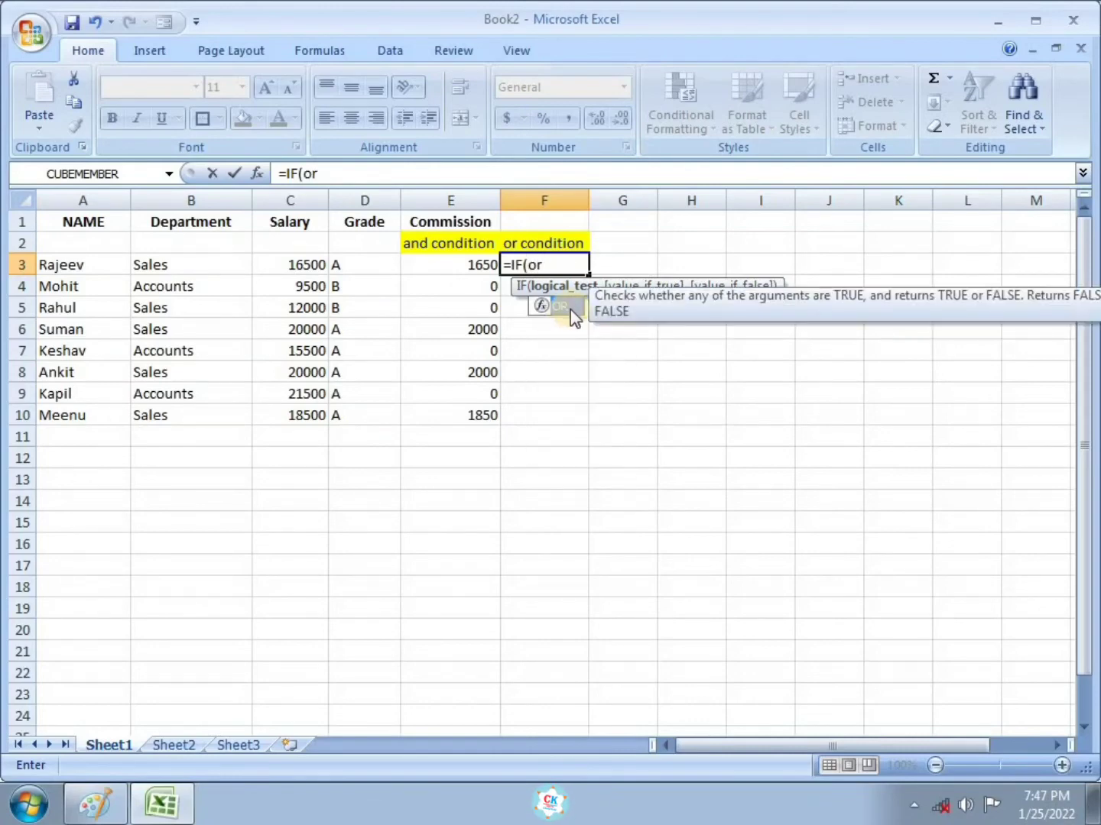
pyautogui.doubleClick(570, 306)
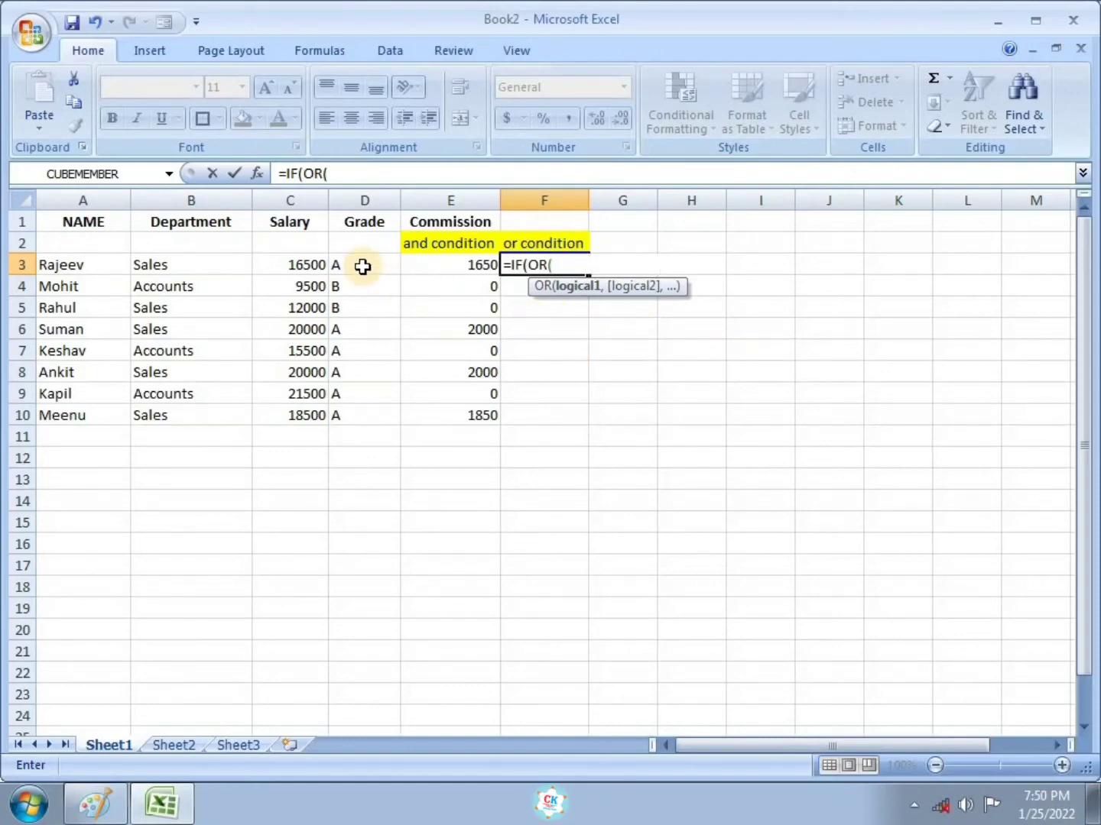
# - Add D3="A" and B3="sales" as the two OR conditions in the F3 formula and close the OR function
pyautogui.click(363, 266)
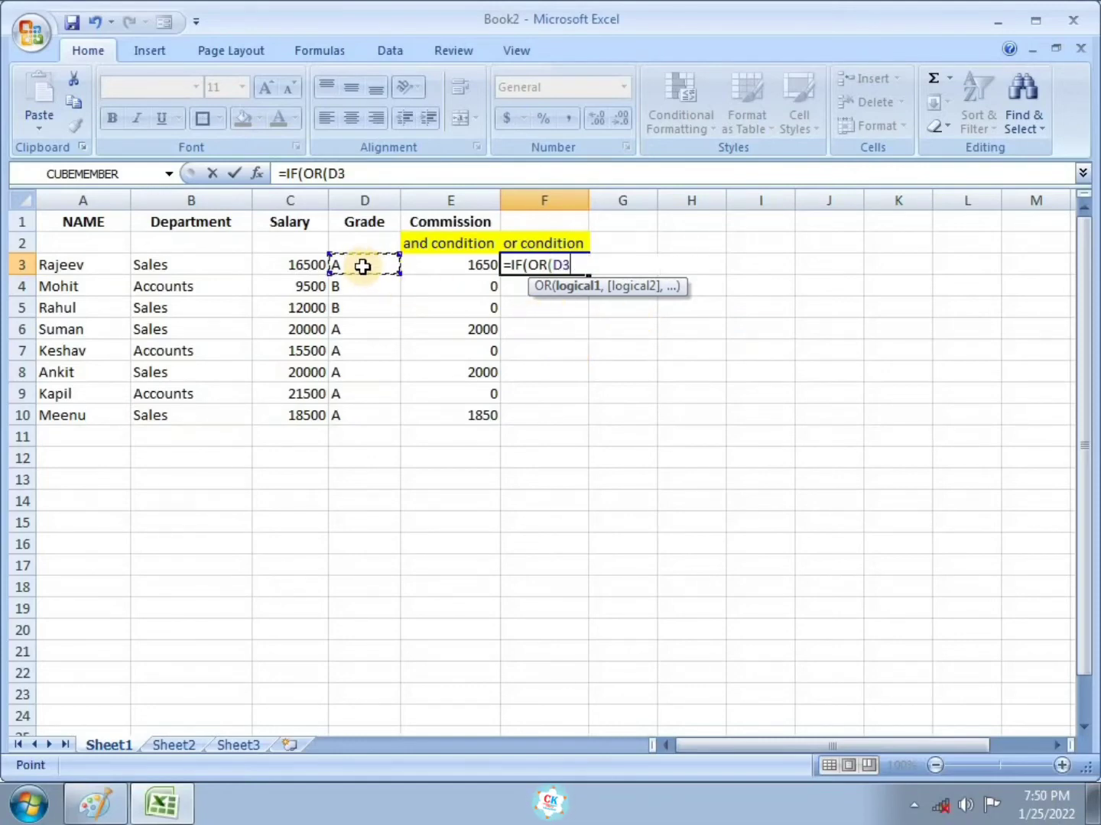
pyautogui.write('="A')
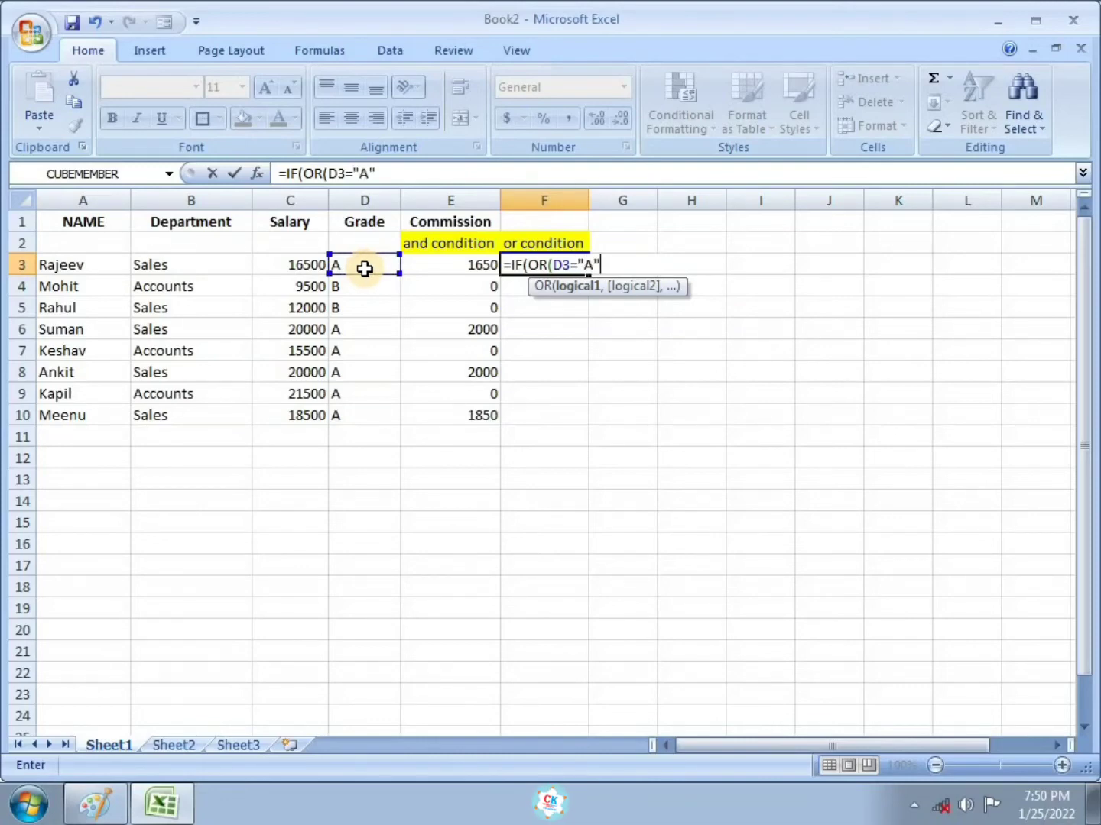
pyautogui.write('",')
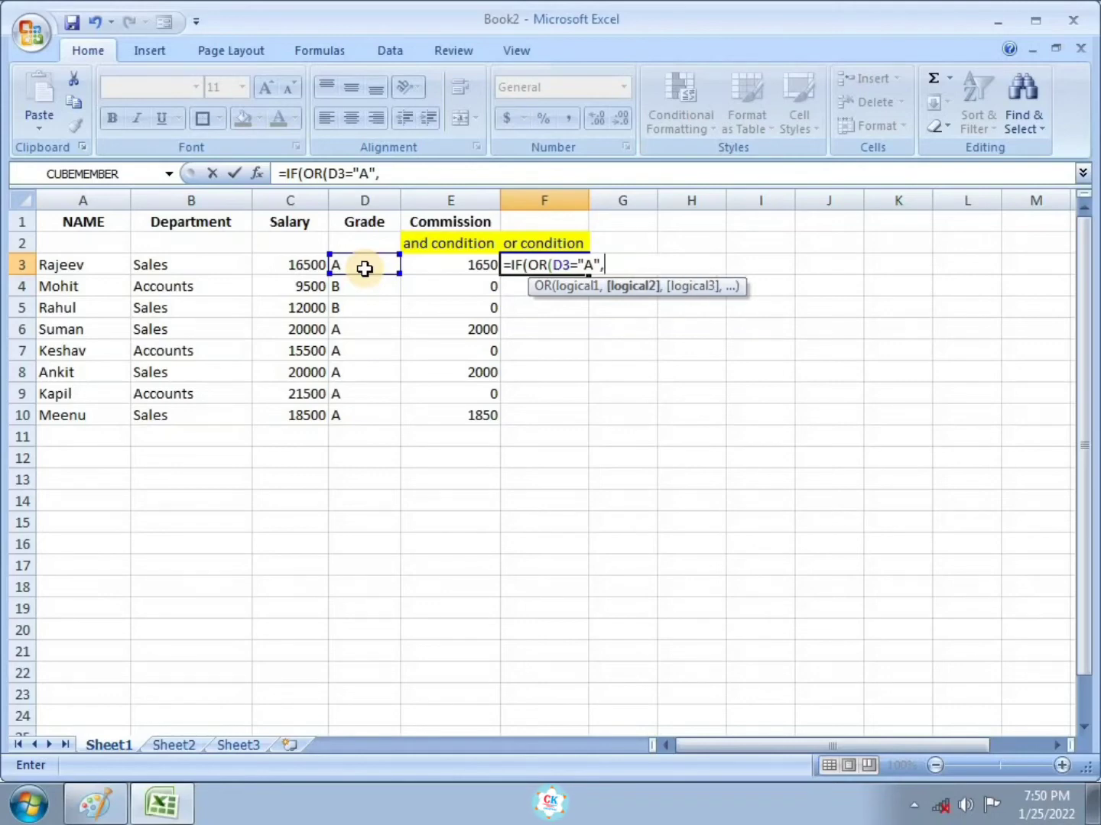
pyautogui.click(209, 265)
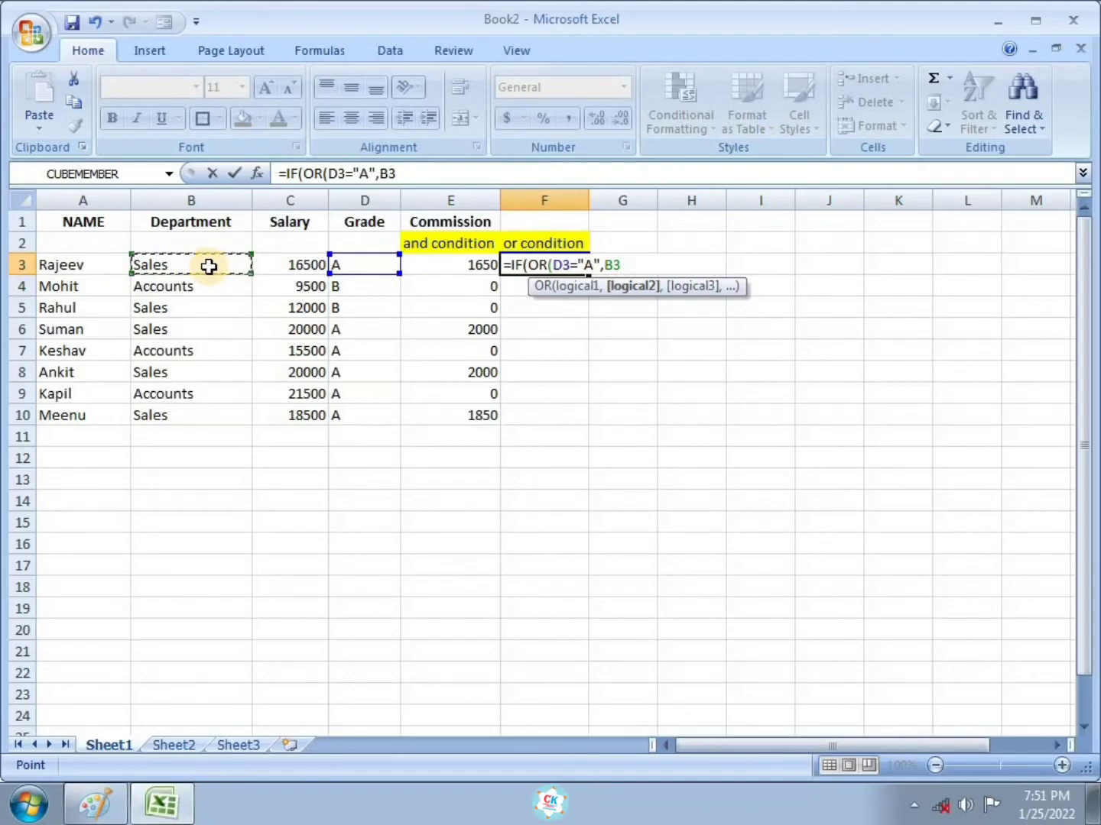
pyautogui.write('="sa')
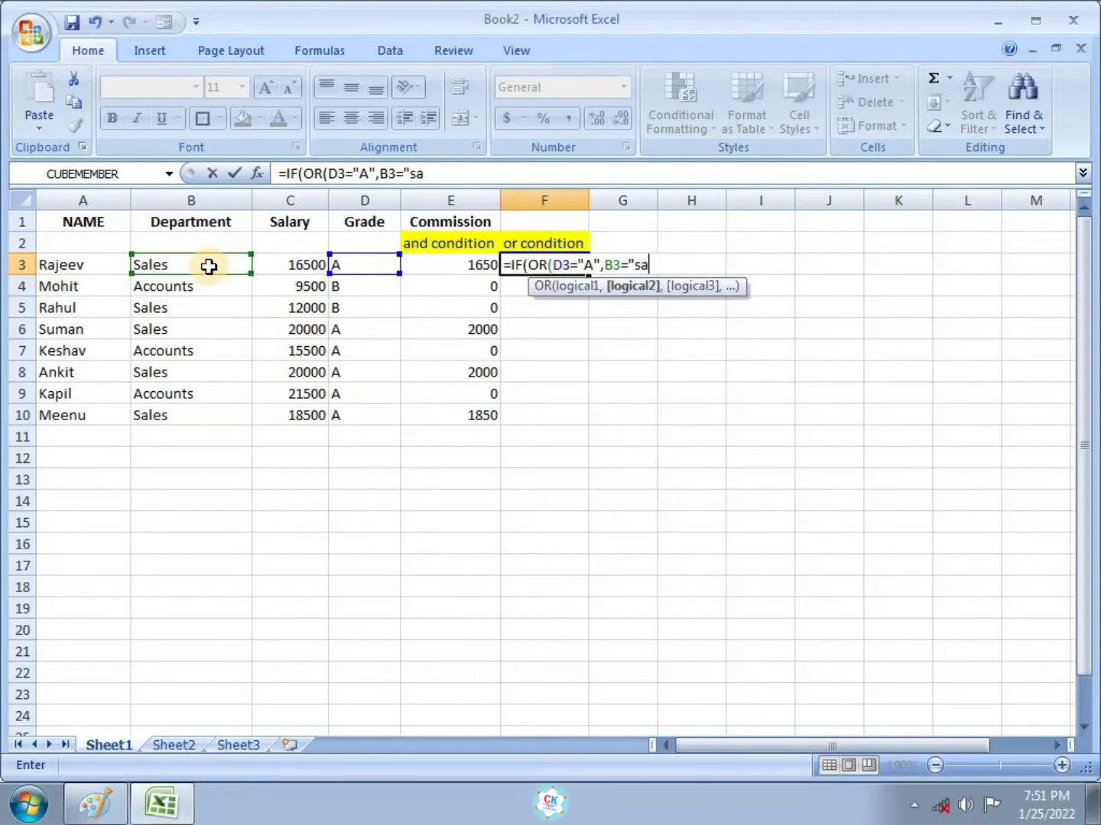
pyautogui.write('les')
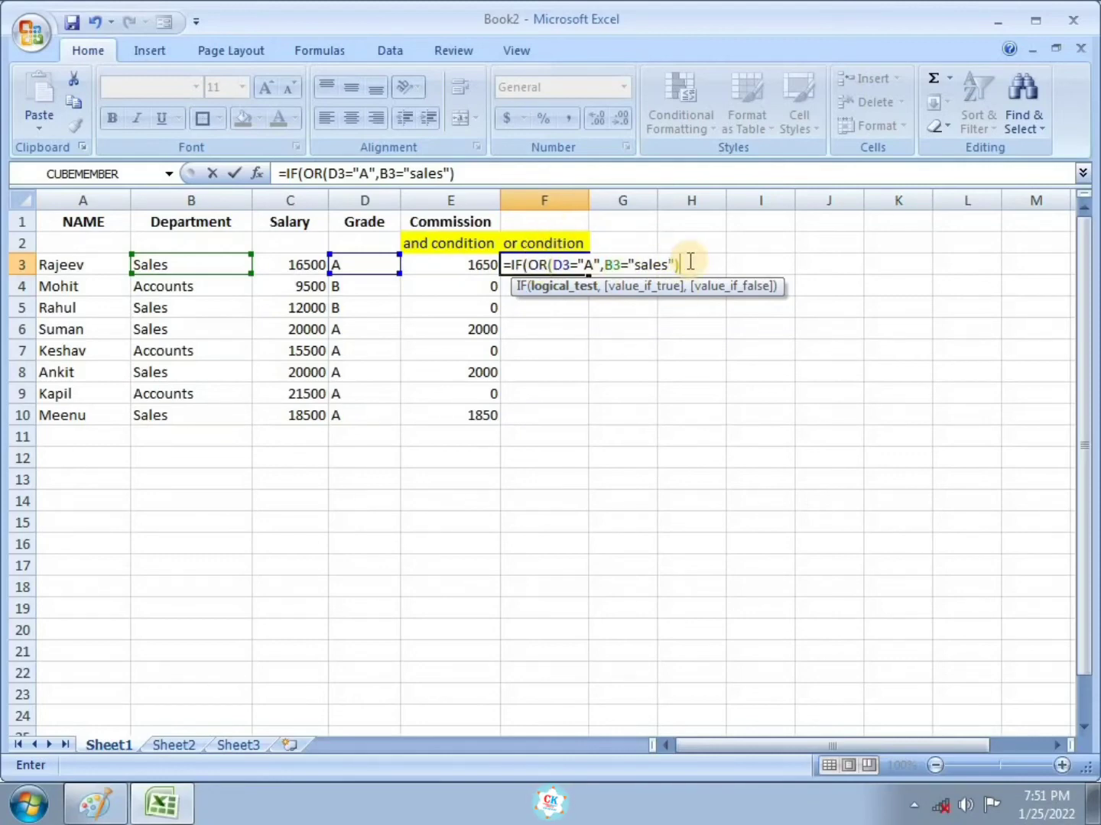
# - Complete and enter the F3 formula with C3*10% as the true value and 0 as the false value
pyautogui.write(',')
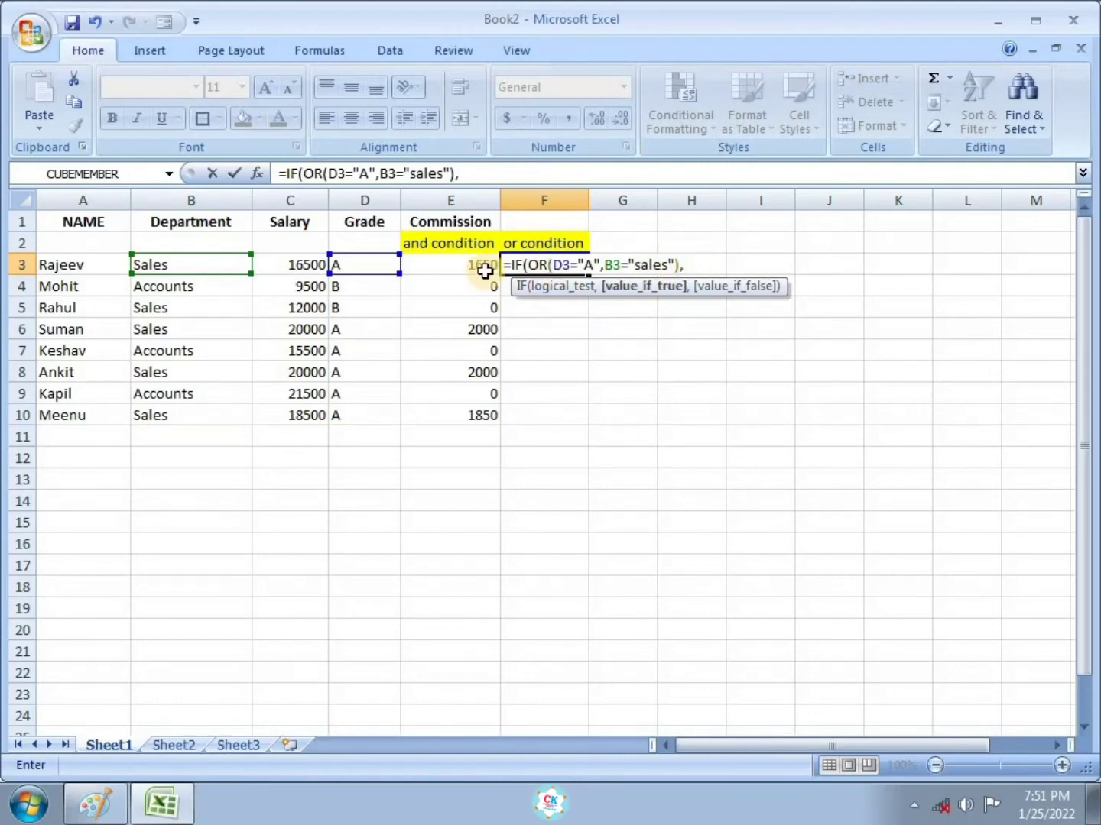
pyautogui.click(307, 261)
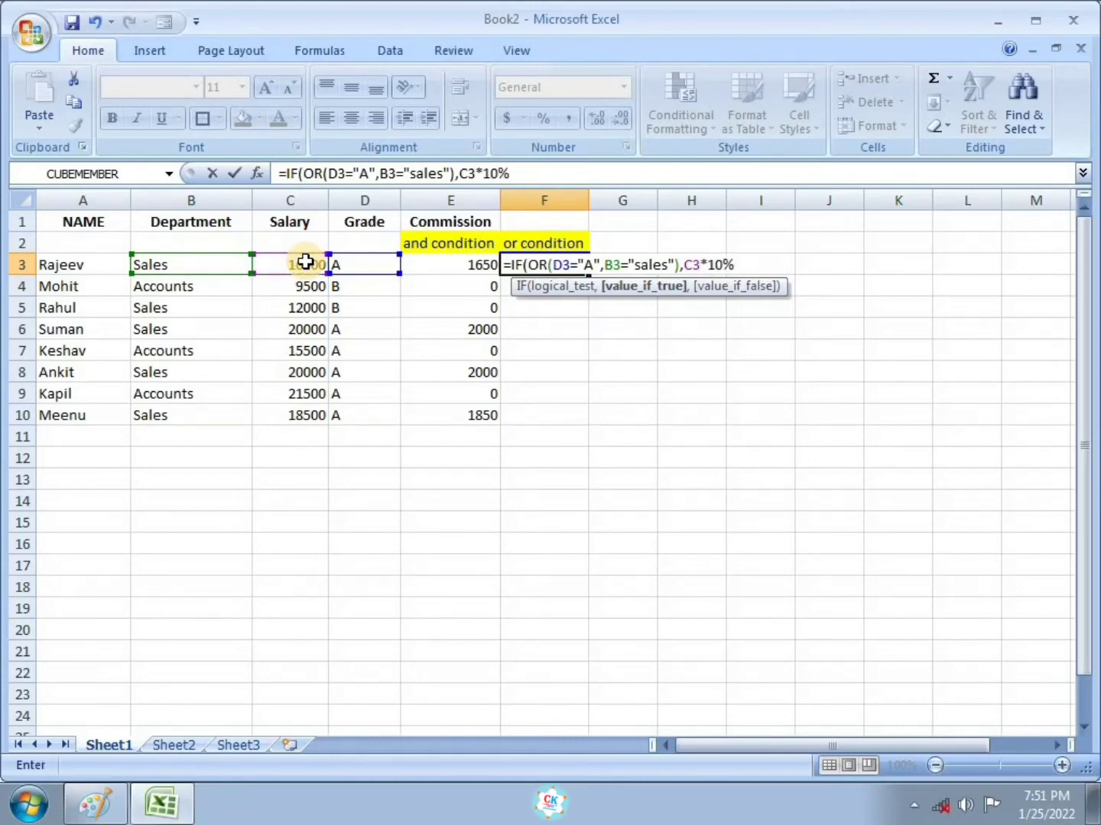
pyautogui.write(',')
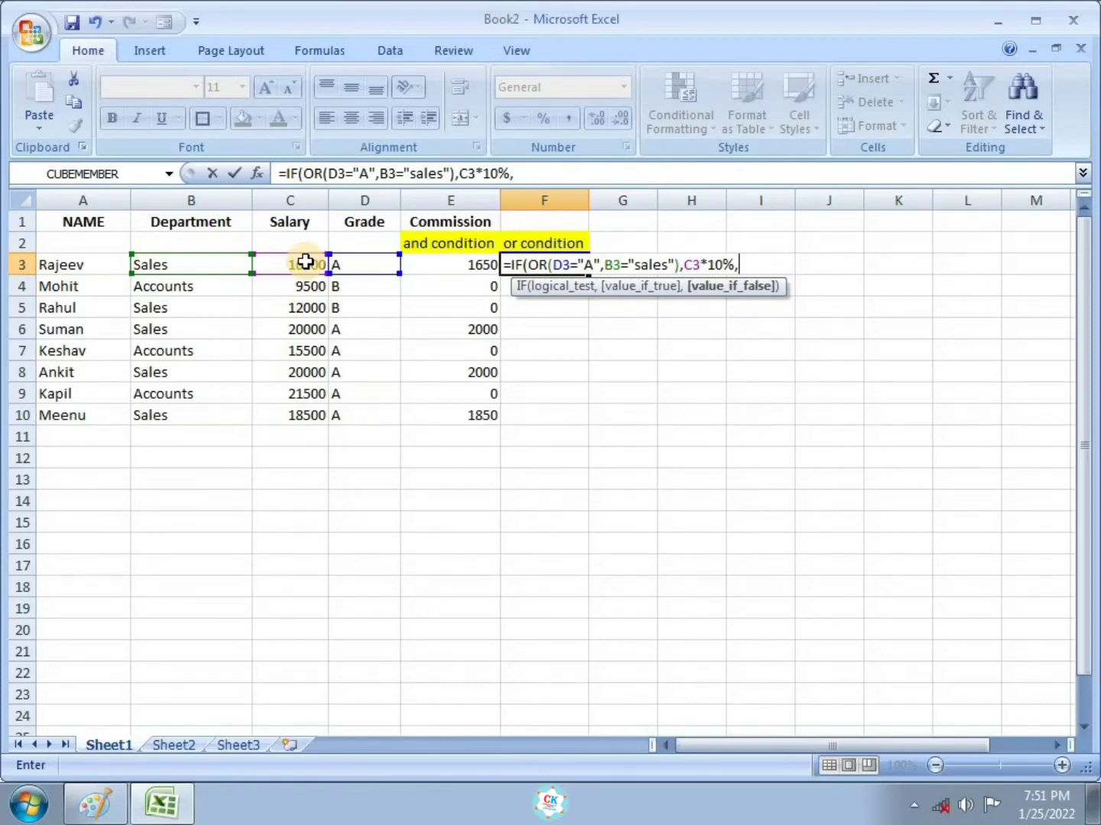
pyautogui.write('0)')
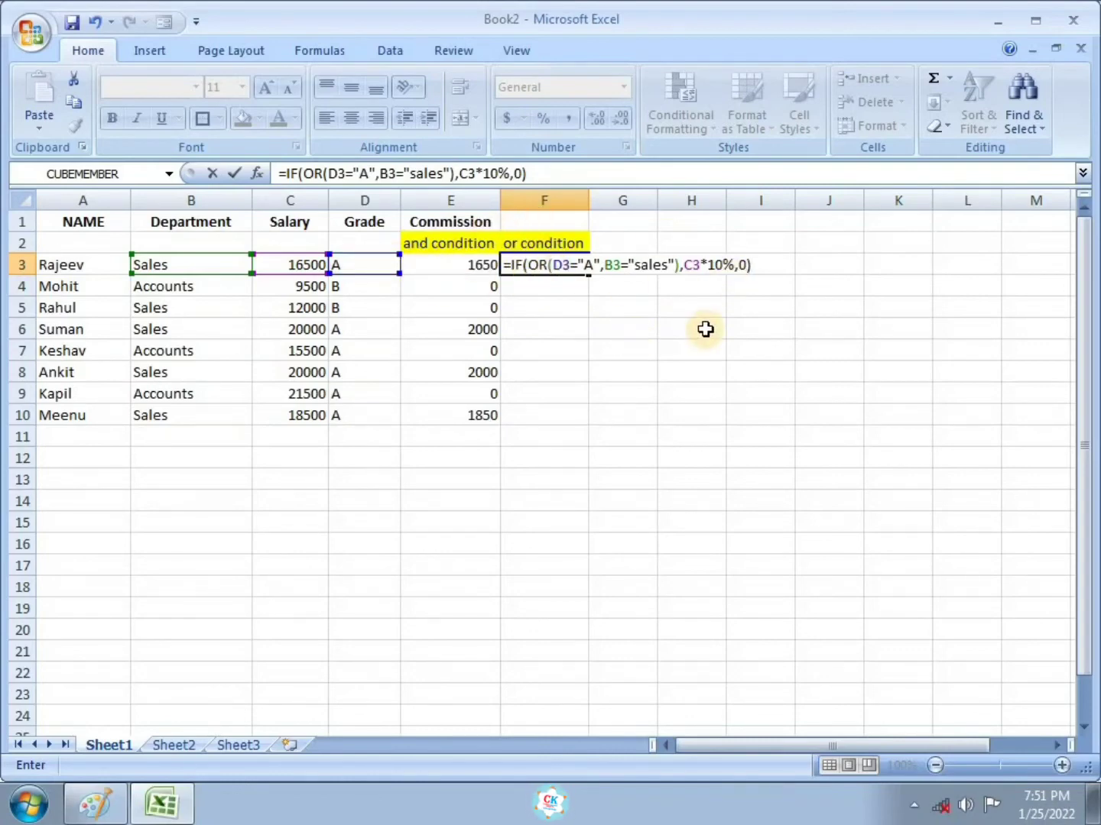
pyautogui.press('Return')
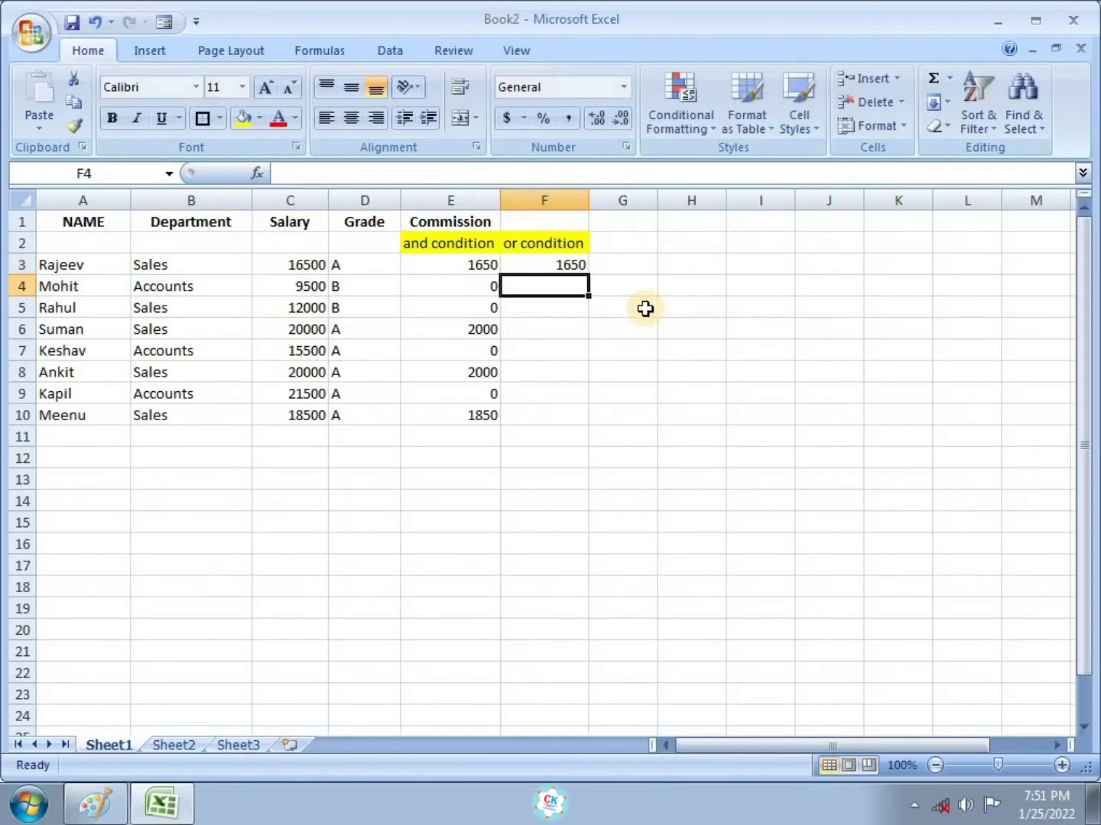
# - Fill the OR commission formula from F3 down through F10
pyautogui.click(560, 266)
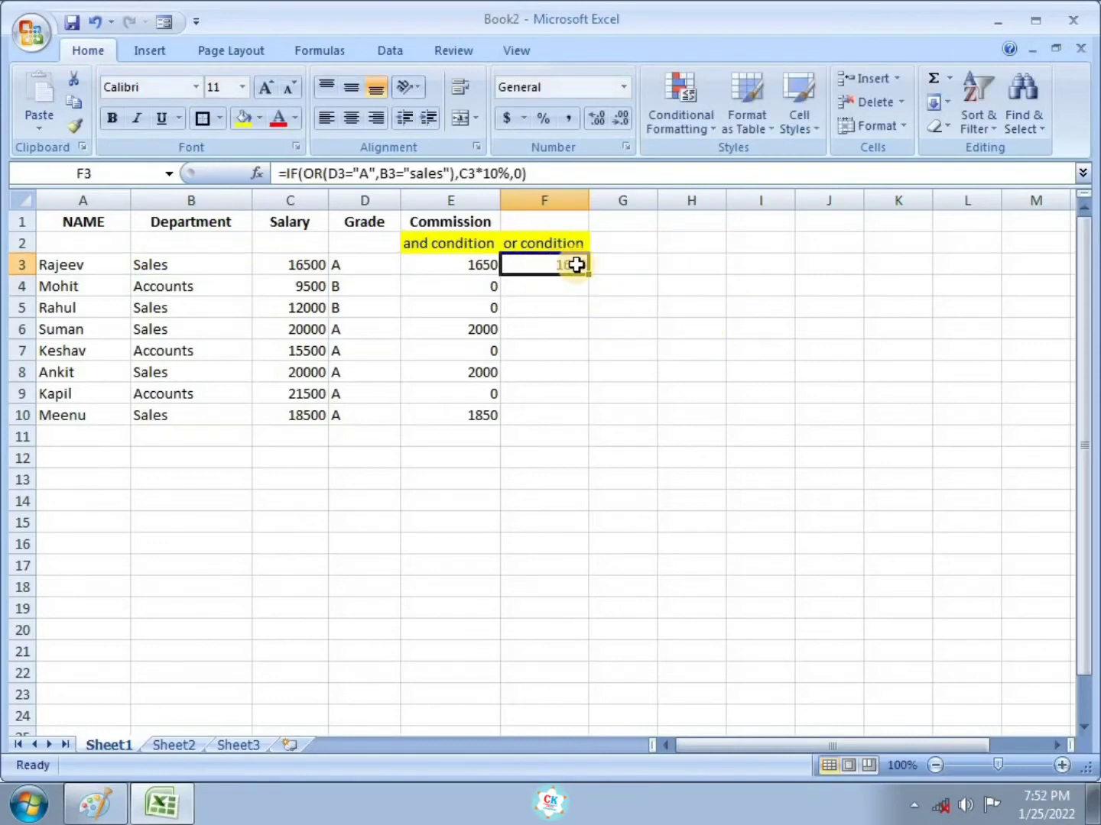
pyautogui.moveTo(589, 274); pyautogui.dragTo(588, 424)
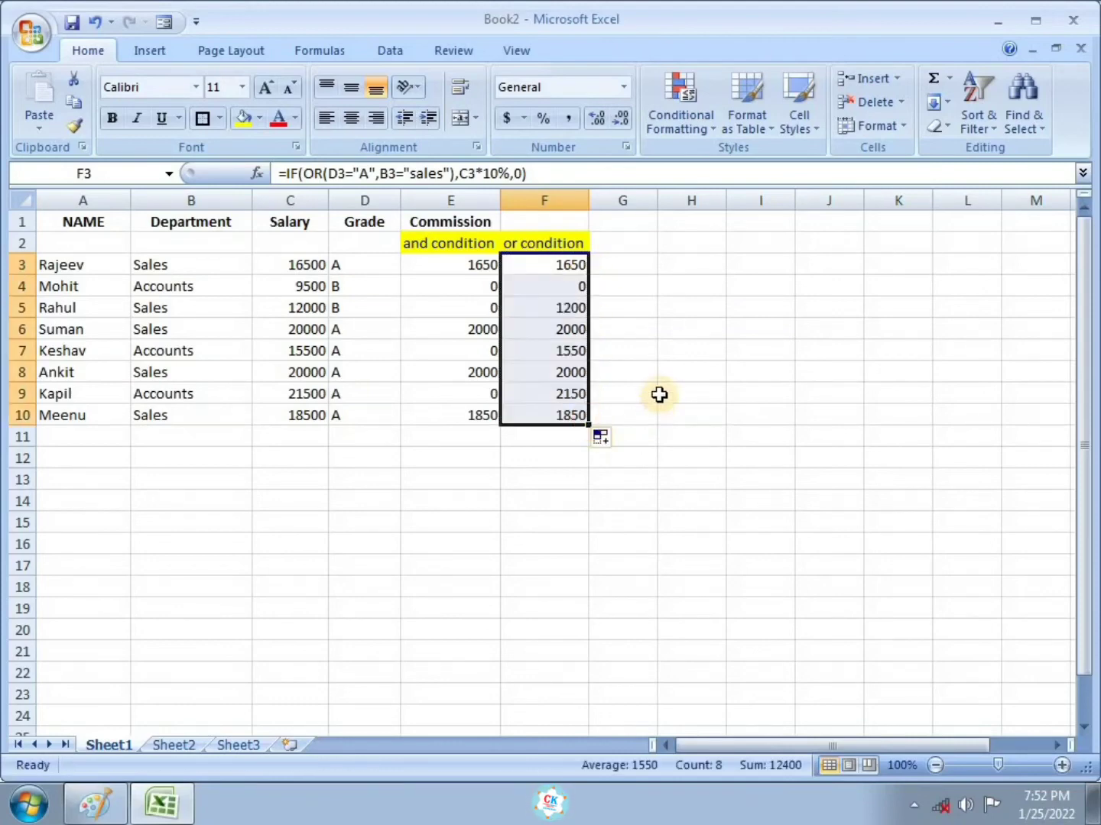
pyautogui.click(639, 290)
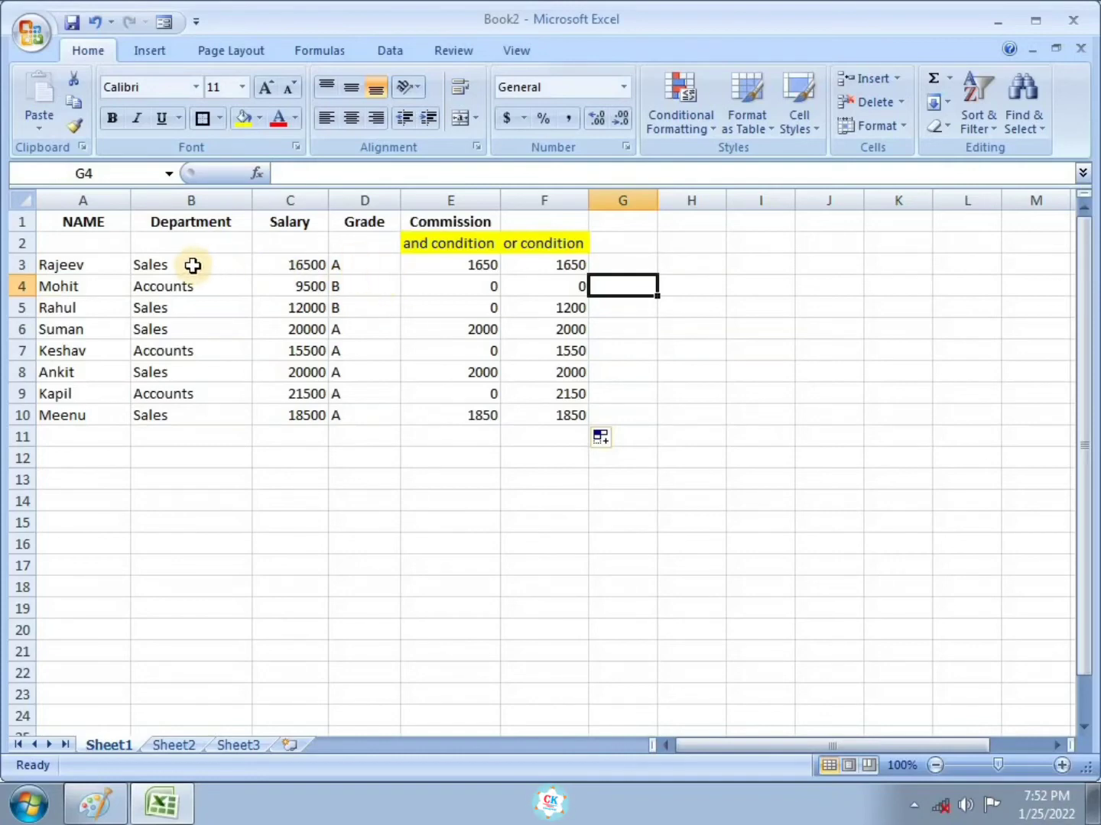
# - Compare the AND and OR commissions with the department and grade, examining rows 3, 6 and 10
pyautogui.moveTo(192, 265); pyautogui.dragTo(355, 262)
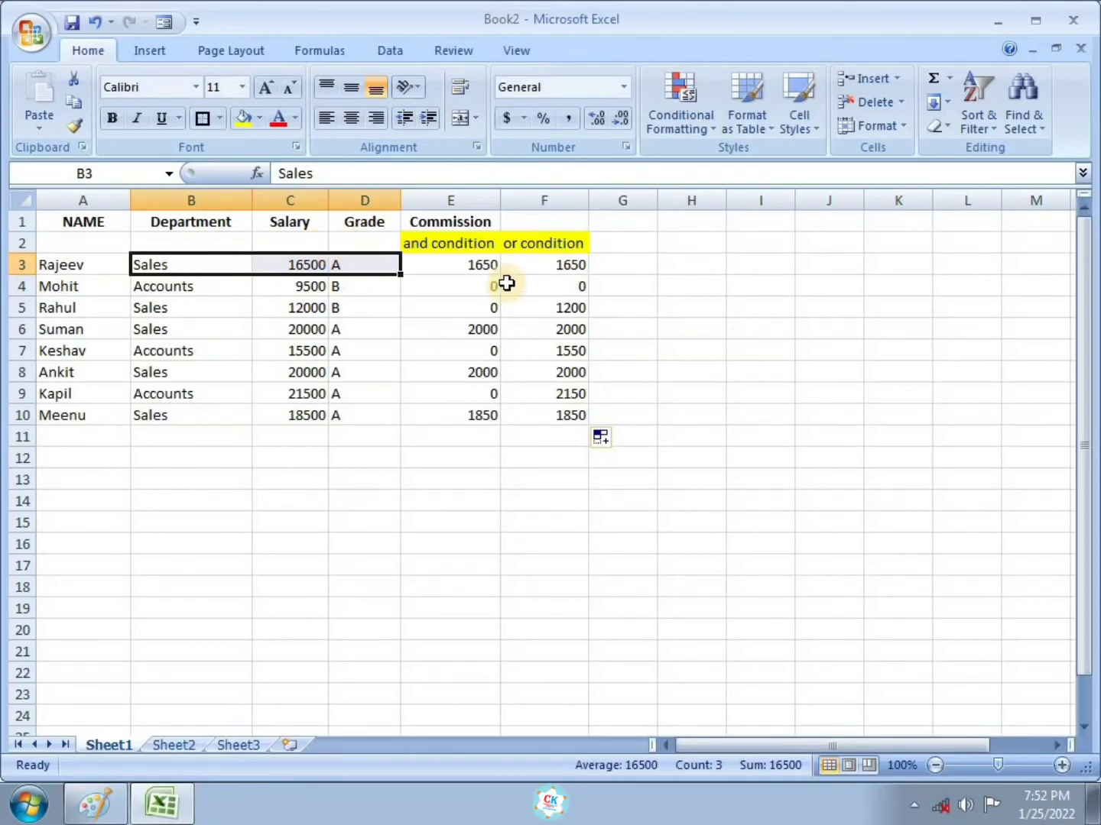
pyautogui.click(484, 264)
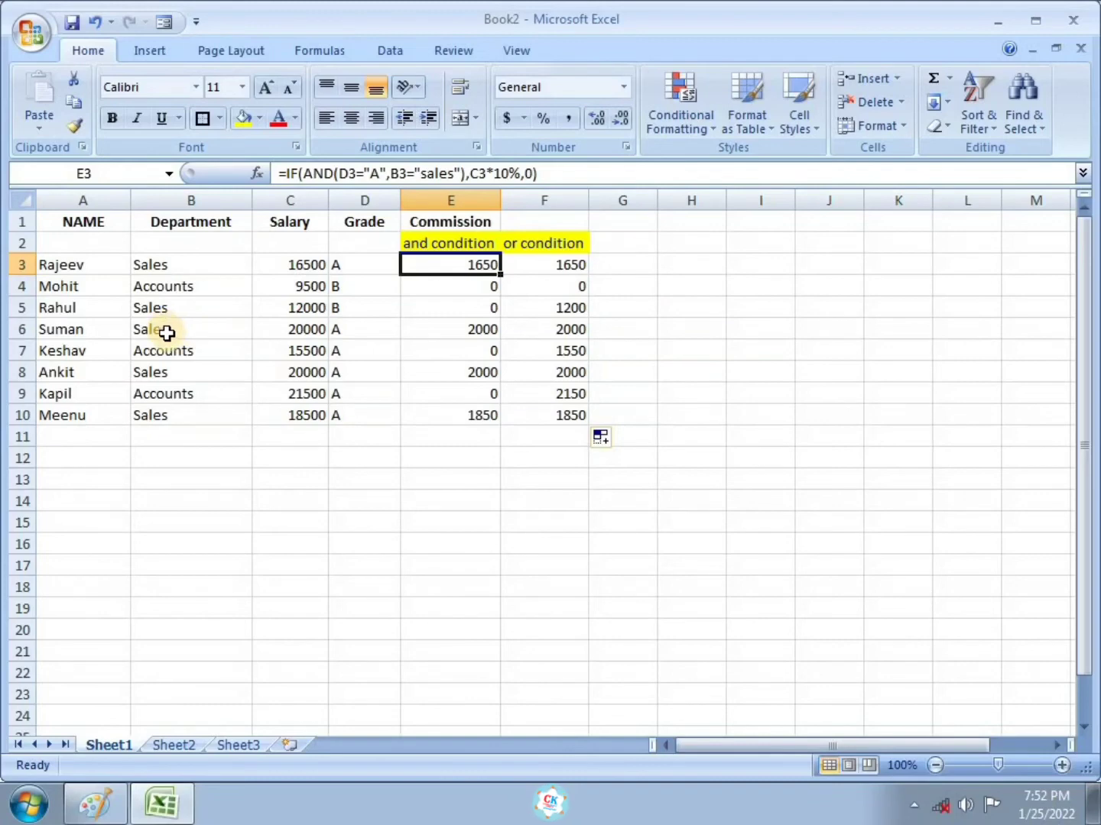
pyautogui.click(465, 331)
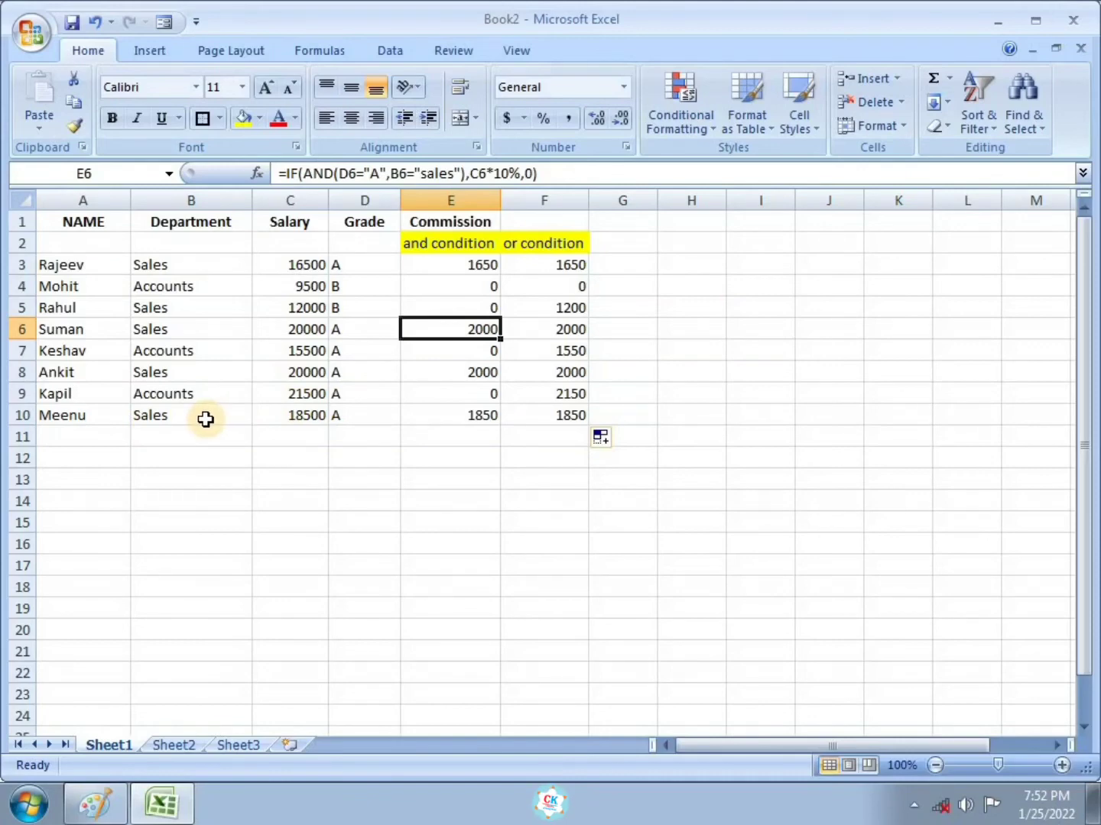
pyautogui.click(357, 413)
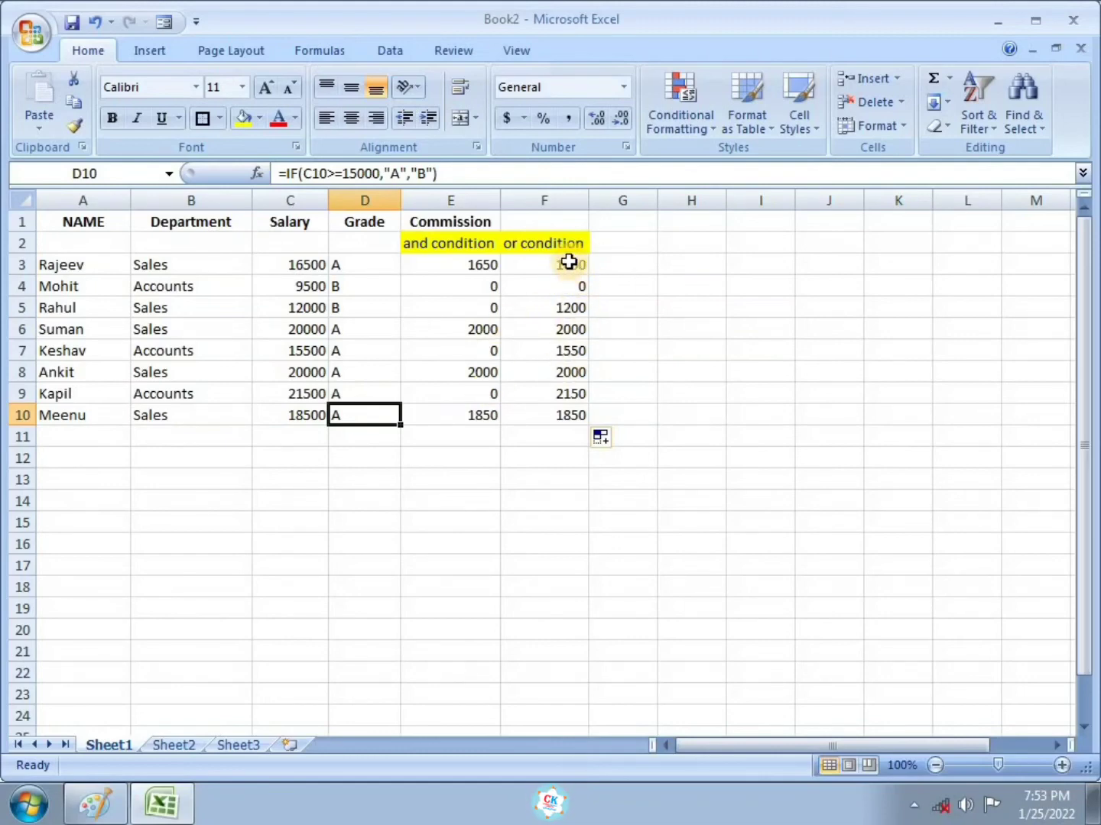
pyautogui.click(359, 270)
pyautogui.click(573, 266)
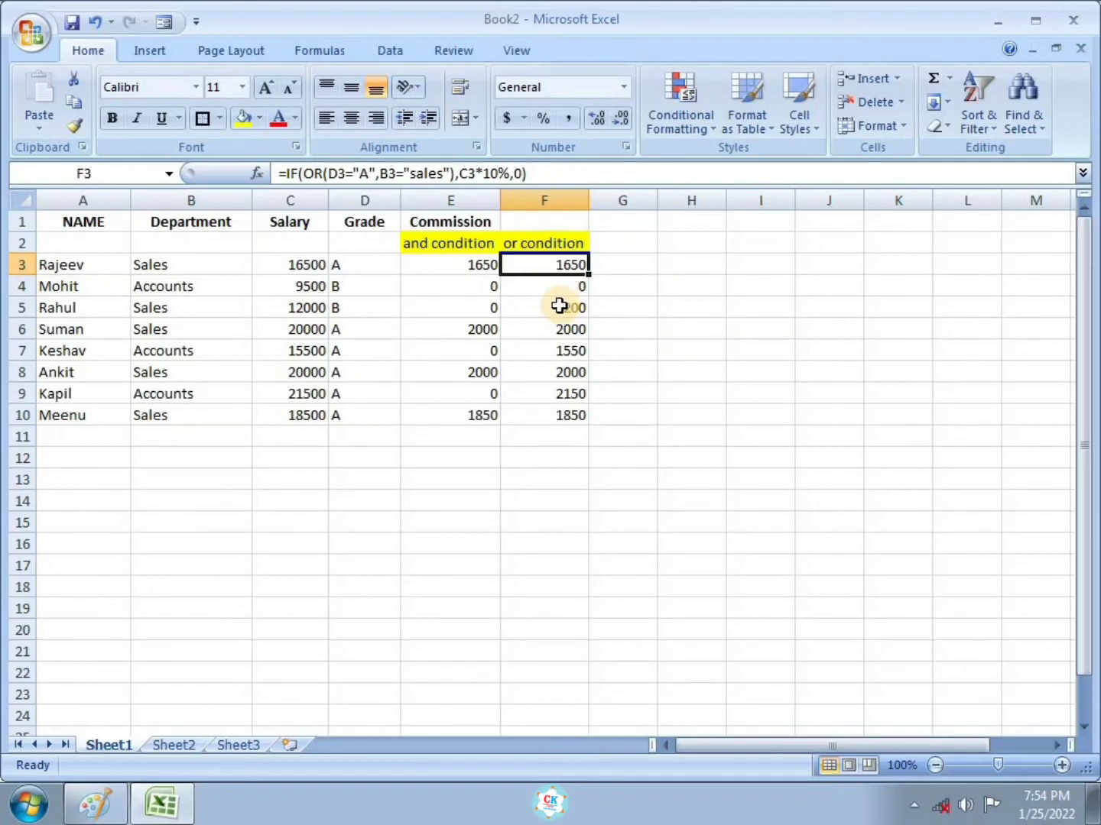
# - Switch to Paint and mark exercise item iii and the Save and Close instruction with red brush strokes
pyautogui.hotkey('alt', 'Tab')
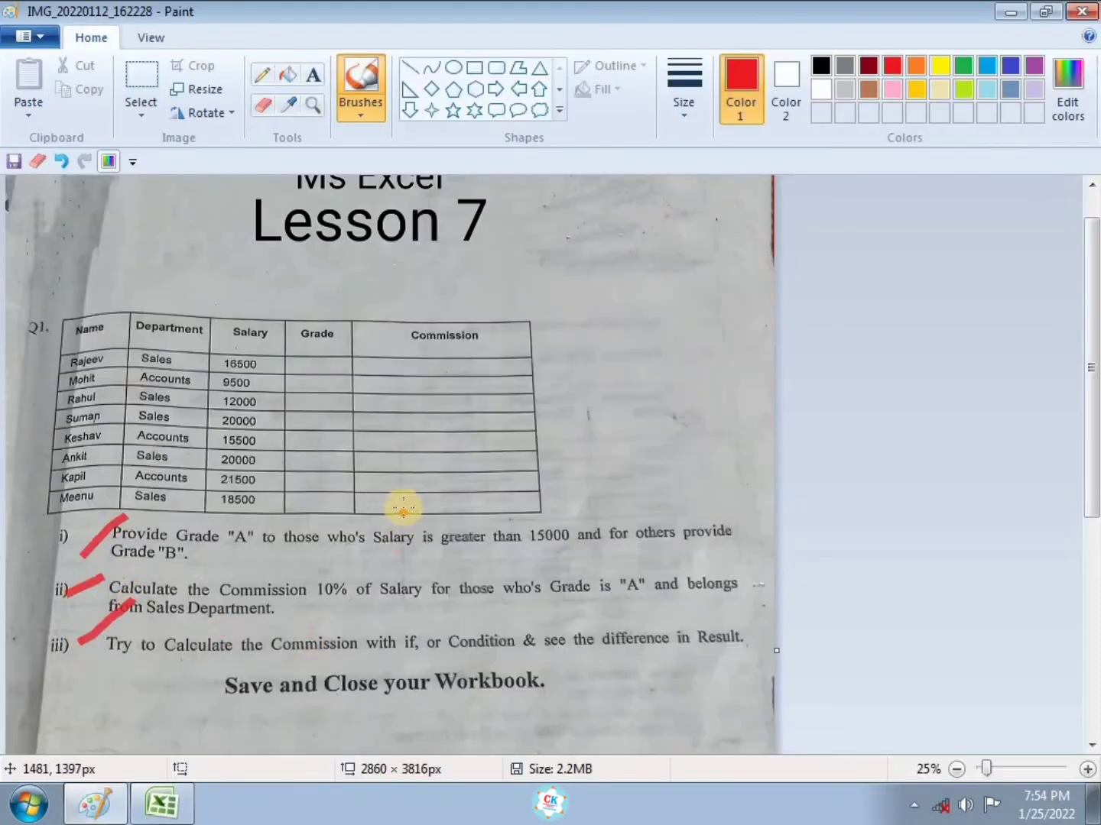
pyautogui.moveTo(587, 655); pyautogui.dragTo(554, 686)
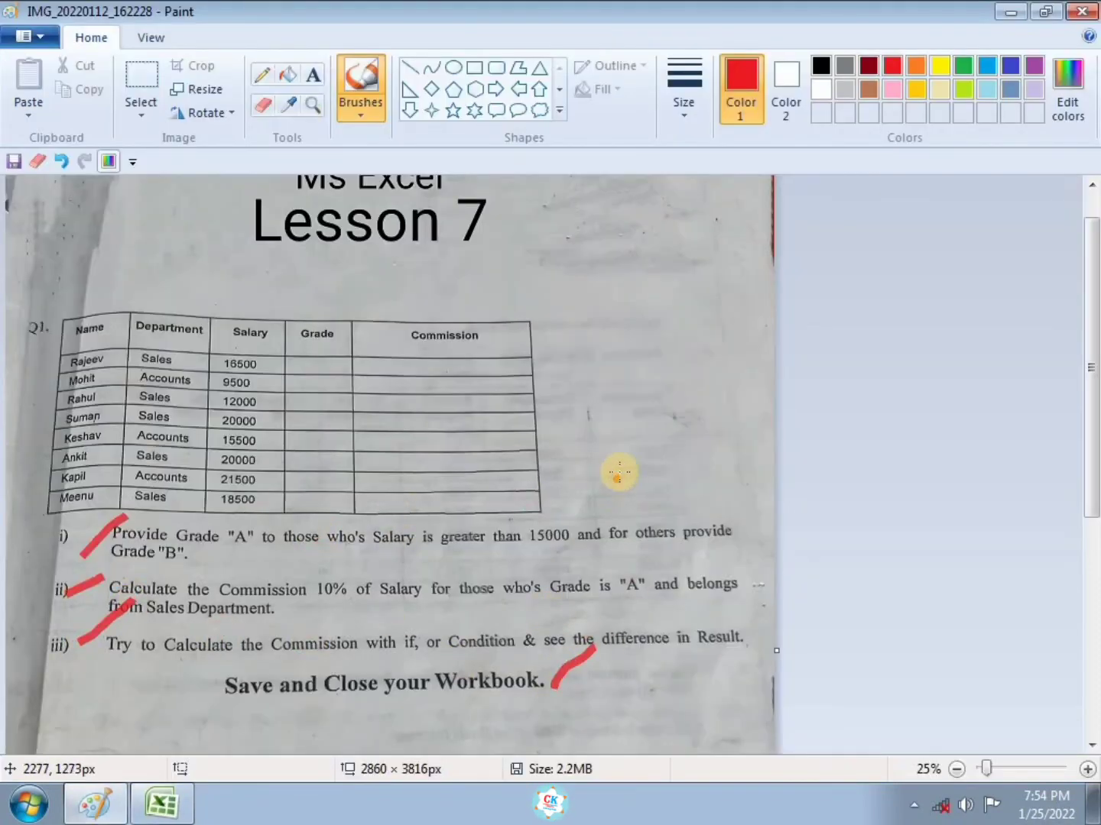
pyautogui.scroll(1, 619, 463)
pyautogui.scroll(-10, 637, 451)
# - Switch to Excel and save the workbook in the Documents library as an Excel Workbook named 777
pyautogui.hotkey('alt', 'Tab')
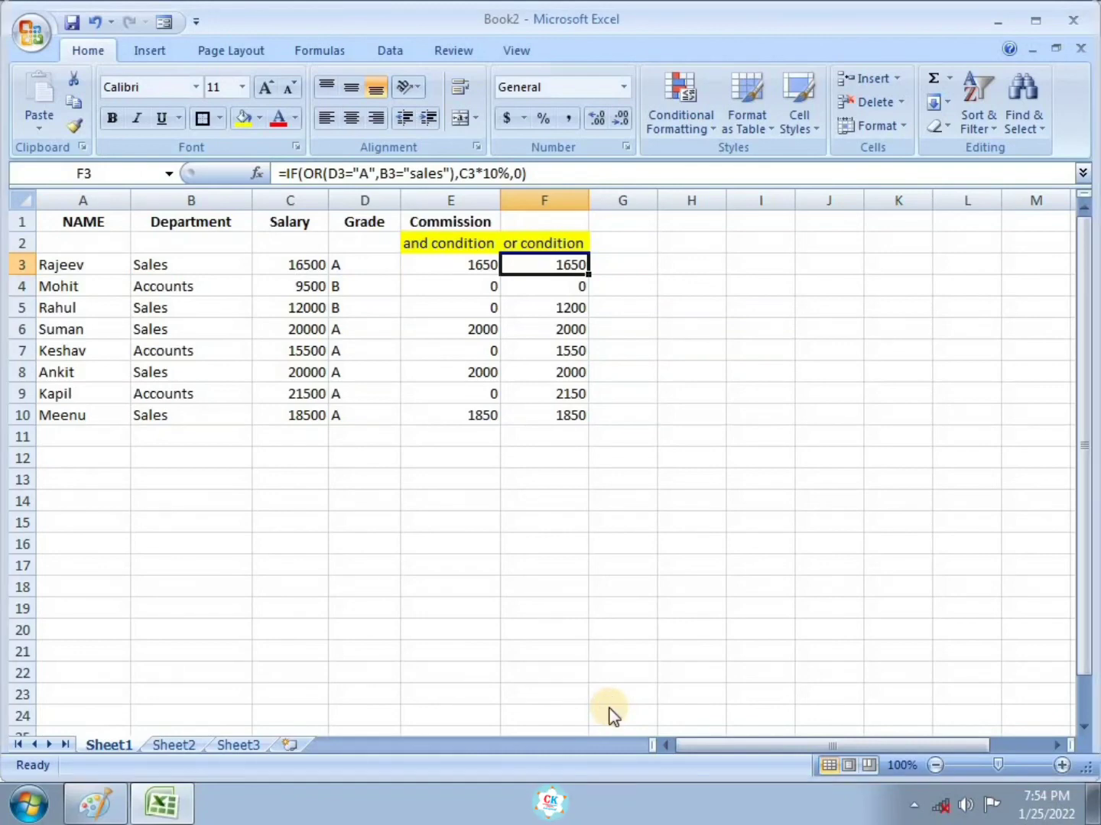
pyautogui.hotkey('ctrl', 's')
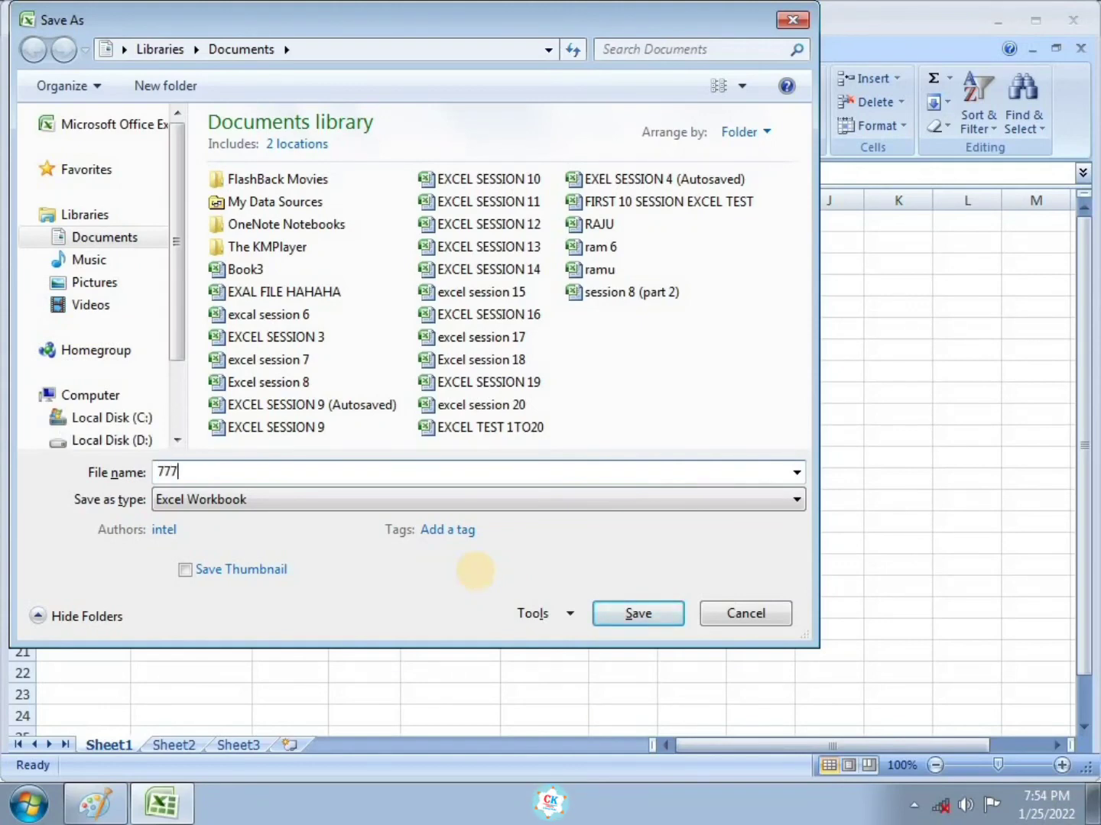
pyautogui.click(638, 614)
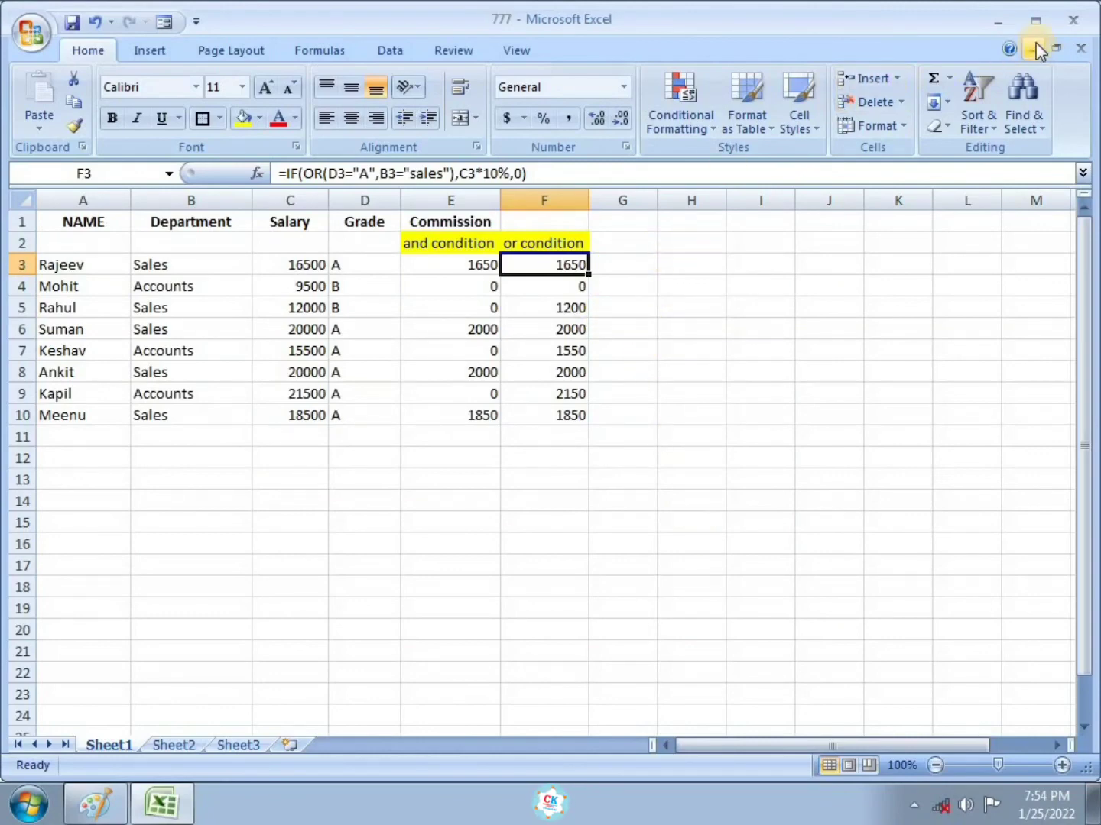
# - Close the 777 workbook and Excel, and start closing the exercise image in Paint
pyautogui.click(1080, 48)
pyautogui.click(1077, 20)
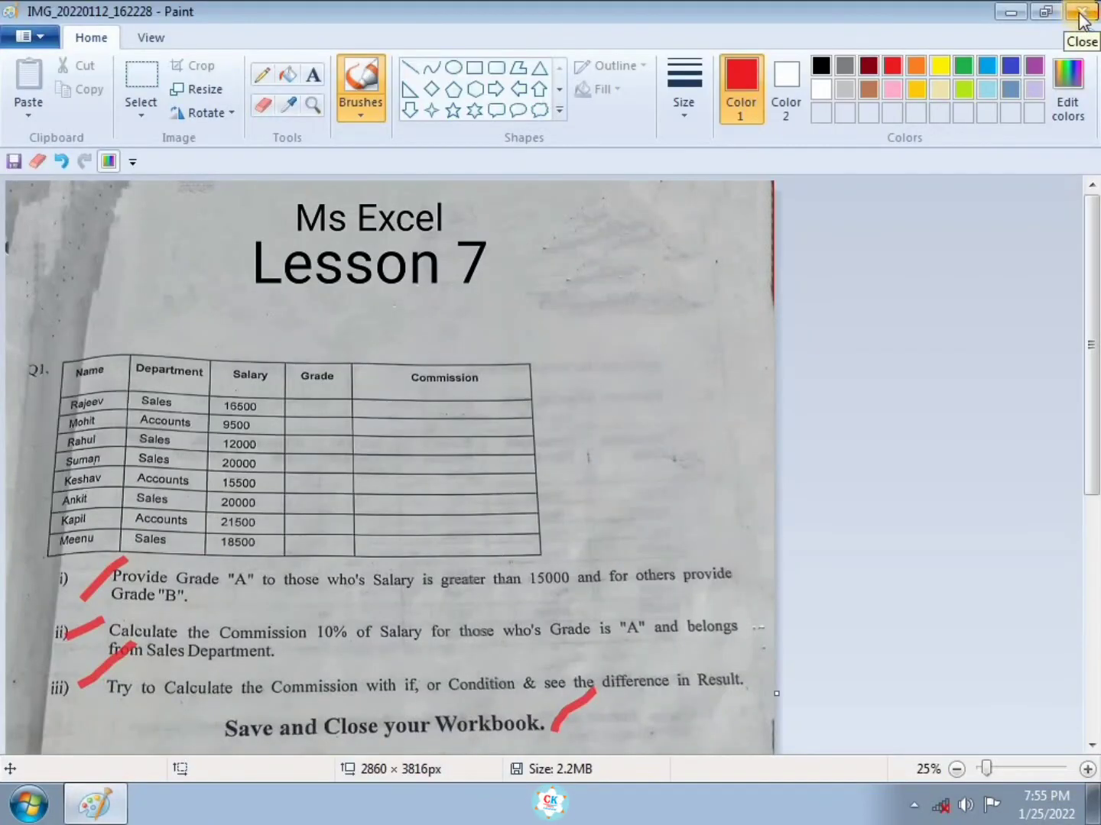
pyautogui.click(1081, 17)
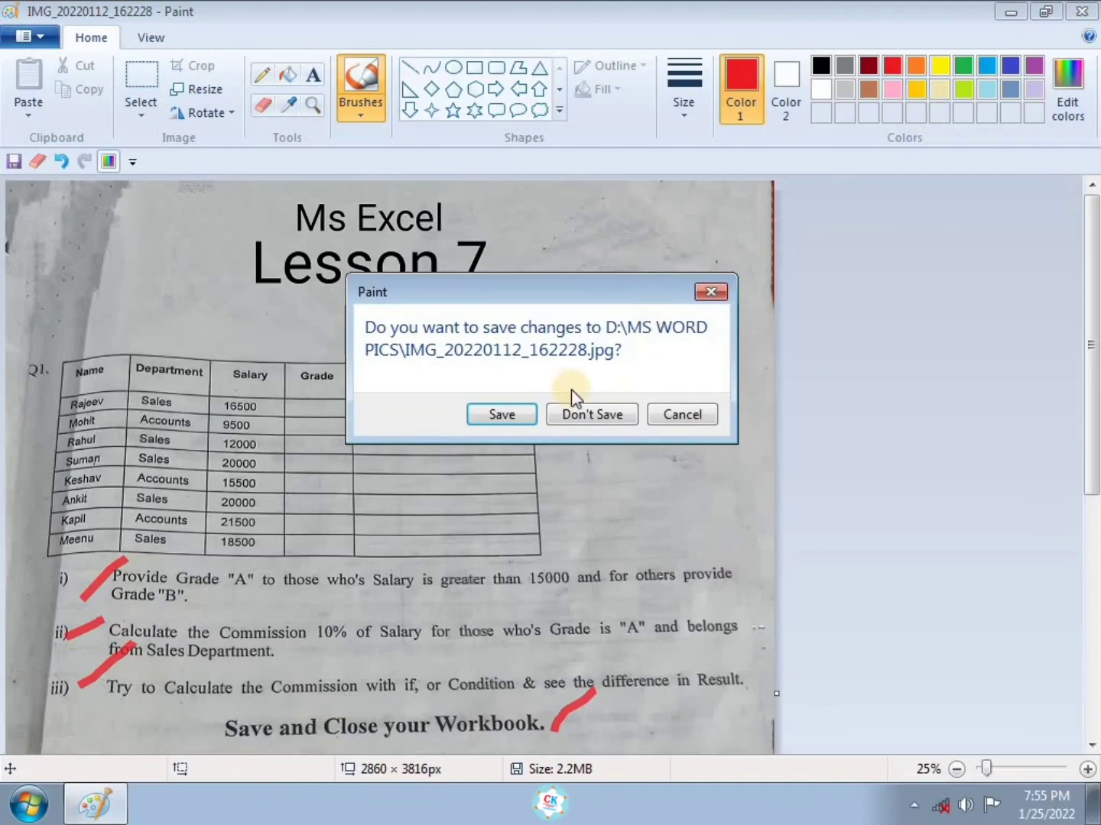